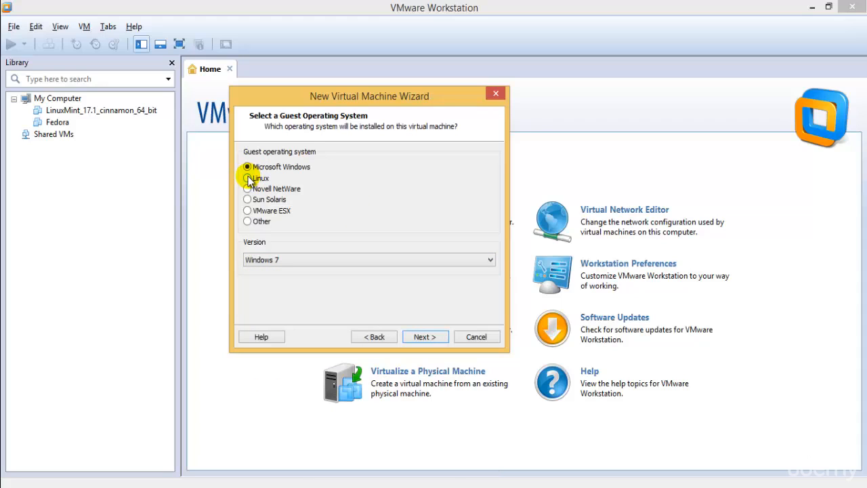
# Pick Ubuntu from the Linux version list and move past the guest OS step
pyautogui.click(317, 261)
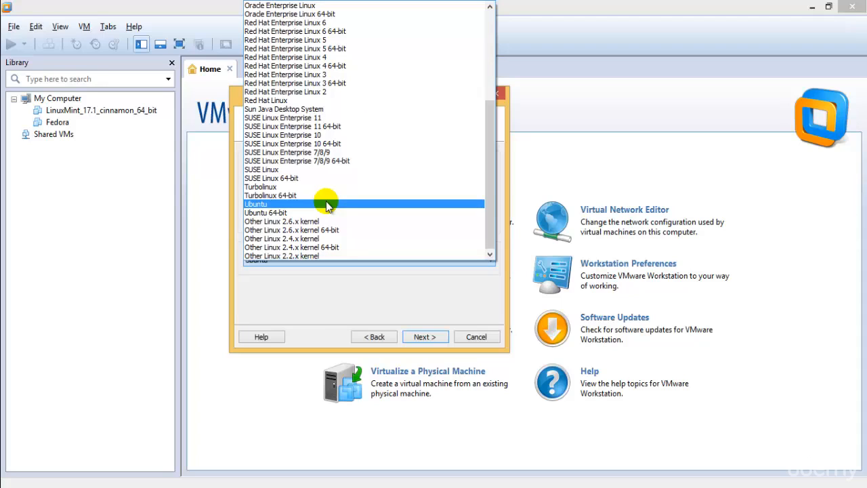
pyautogui.moveTo(487, 182); pyautogui.dragTo(490, 116)
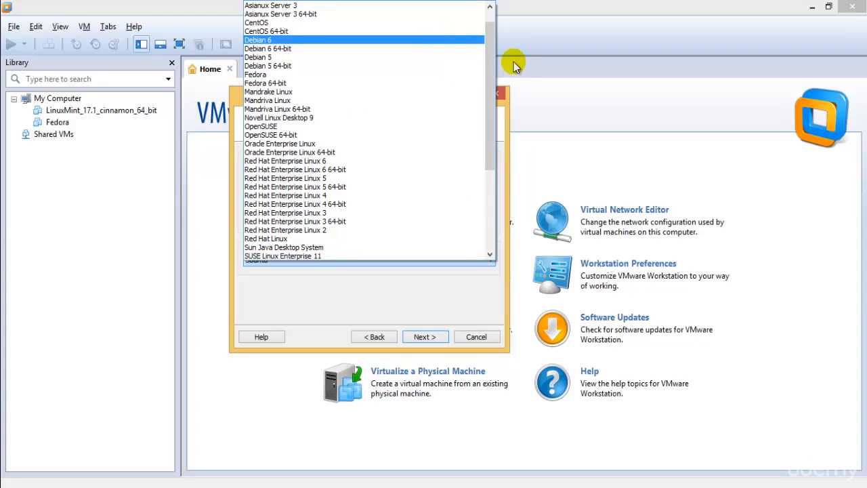
pyautogui.moveTo(489, 125); pyautogui.dragTo(420, 200)
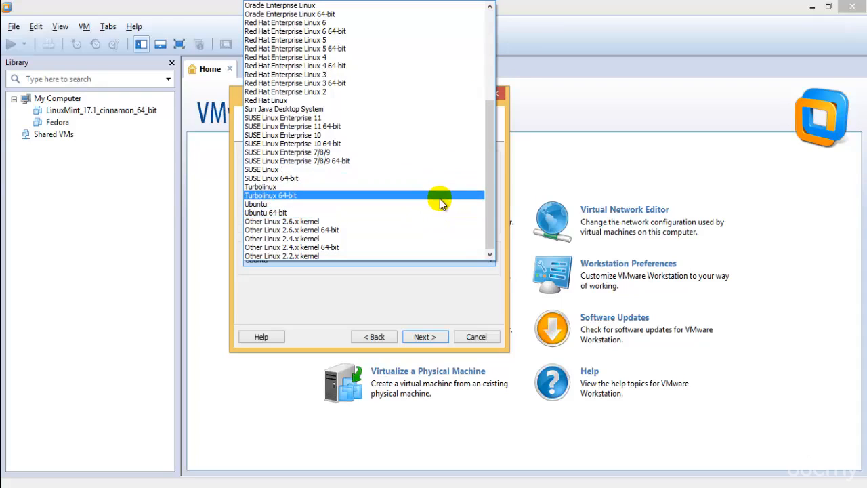
pyautogui.click(441, 204)
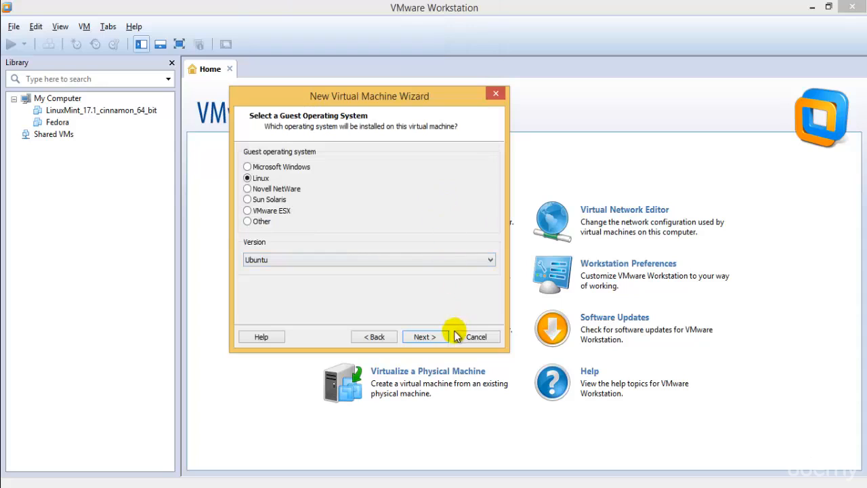
pyautogui.click(432, 338)
# Browse to the user's folder on Local Disk (E:) as the VM location
pyautogui.click(473, 206)
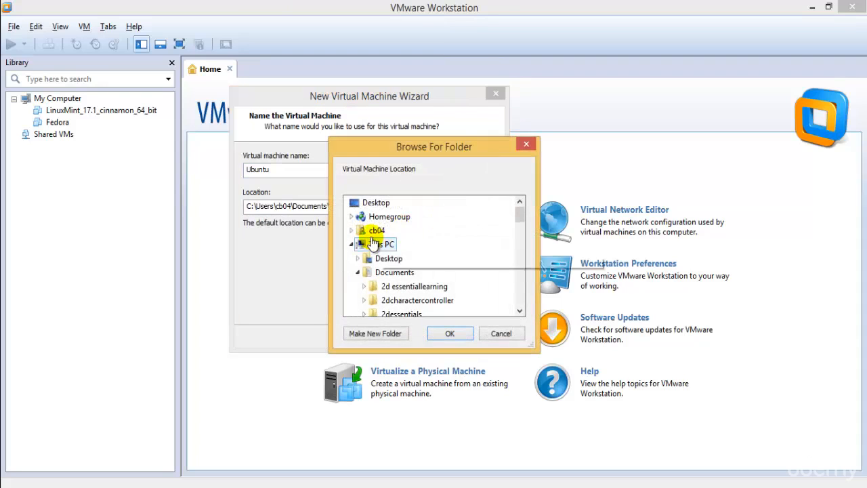
pyautogui.moveTo(519, 213); pyautogui.dragTo(523, 257)
pyautogui.click(406, 263)
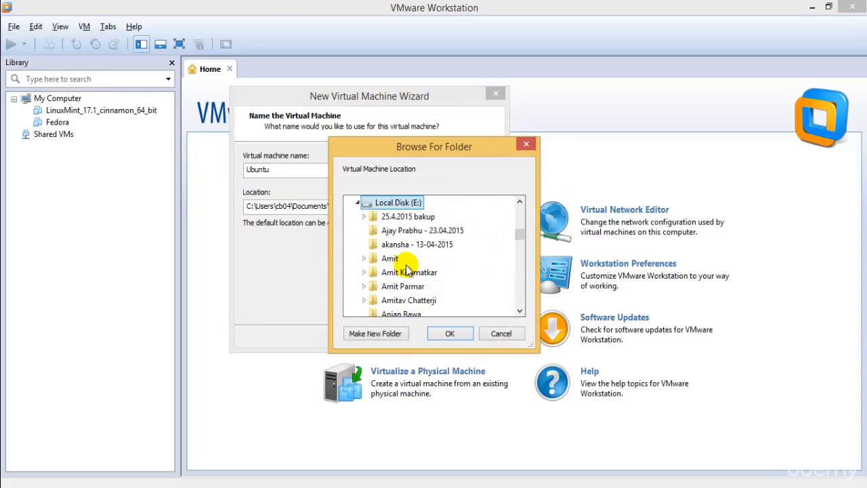
pyautogui.scroll(-1, 420, 280)
pyautogui.click(396, 300)
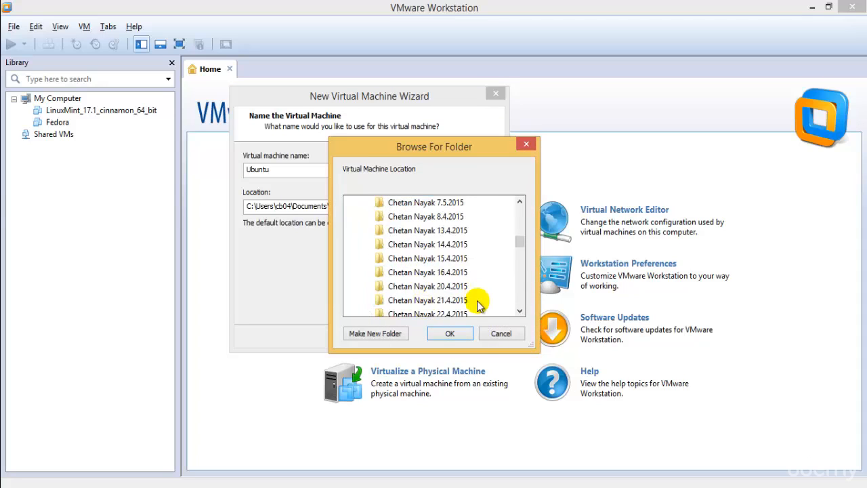
pyautogui.click(450, 333)
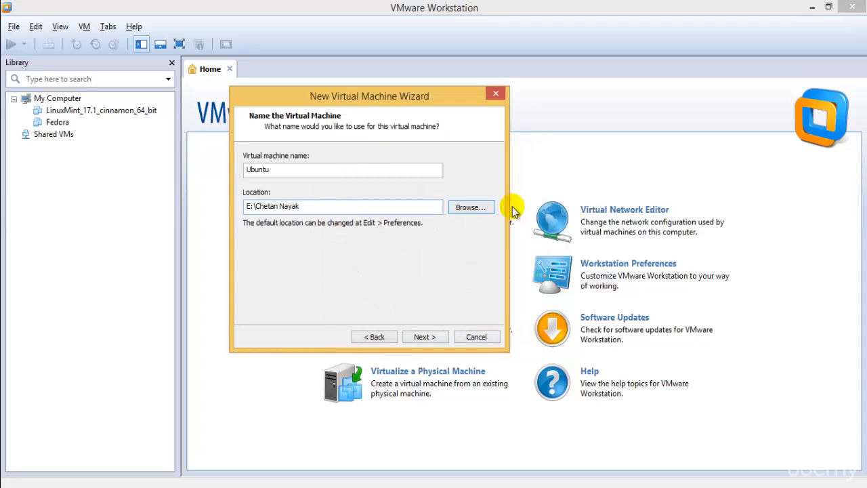
# Append \VMware OSs to the location path and select the name to become Kali_linux_32bit
pyautogui.click(438, 207)
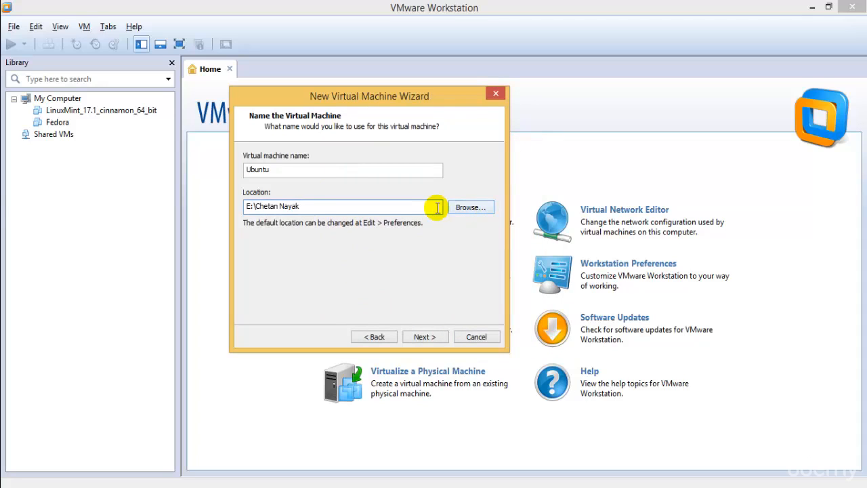
pyautogui.write('\\')
pyautogui.write('Kali')
pyautogui.press('BackSpace')
pyautogui.press('BackSpace')
pyautogui.press('BackSpace')
pyautogui.press('BackSpace')
pyautogui.press('BackSpace')
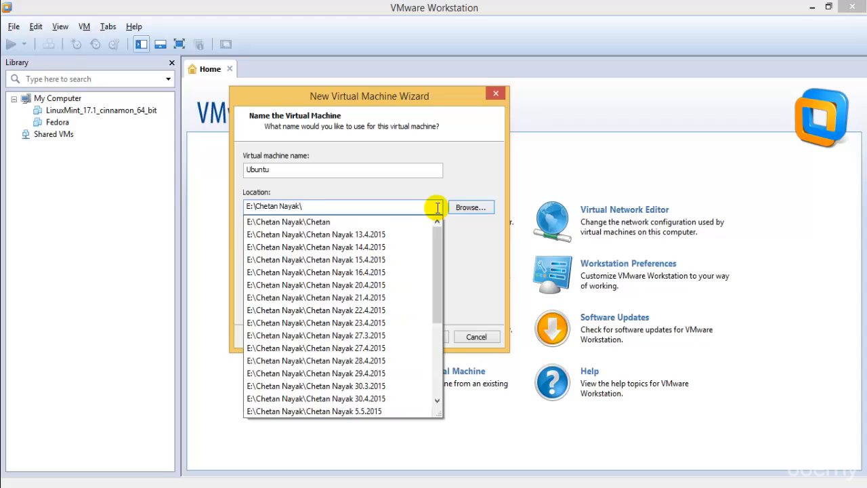
pyautogui.write('VMware OSs')
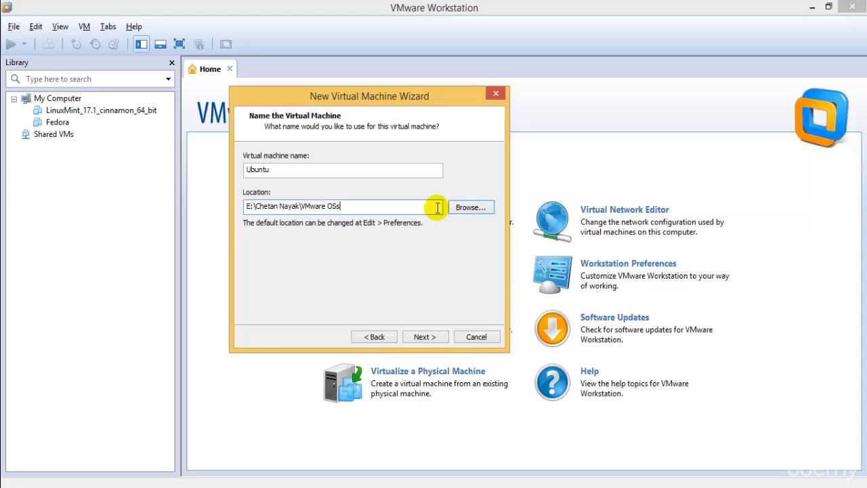
pyautogui.doubleClick(321, 169)
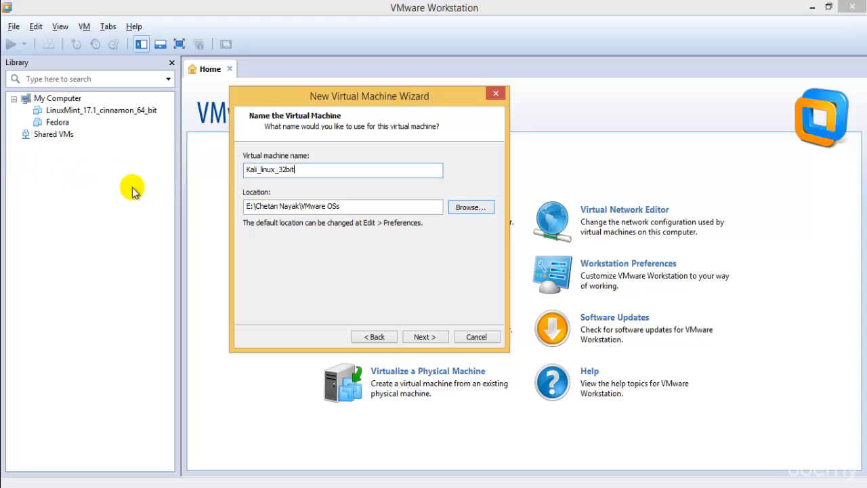
# Set 2 processors with 2 cores each, keep the default memory, and reach Network Type
pyautogui.click(423, 337)
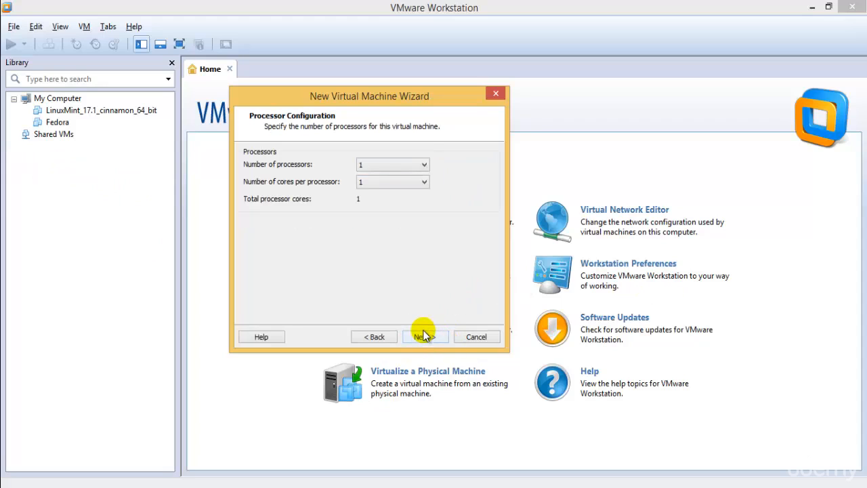
pyautogui.click(407, 164)
pyautogui.click(407, 185)
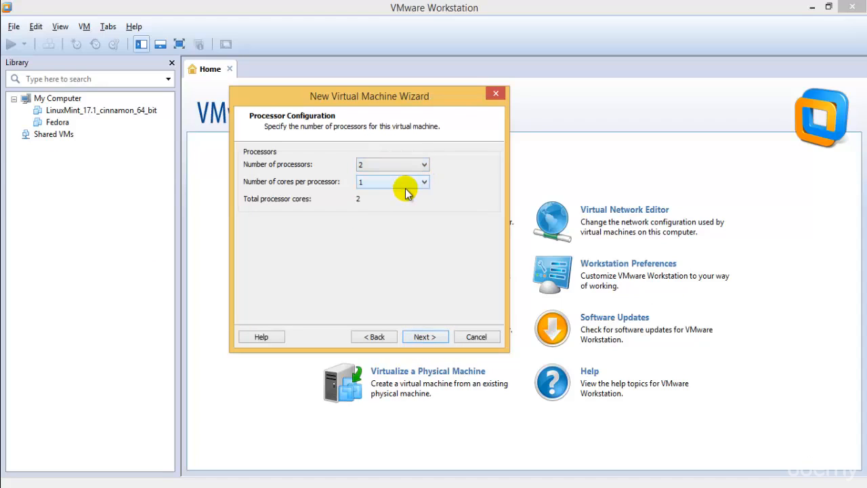
pyautogui.click(407, 183)
pyautogui.click(401, 201)
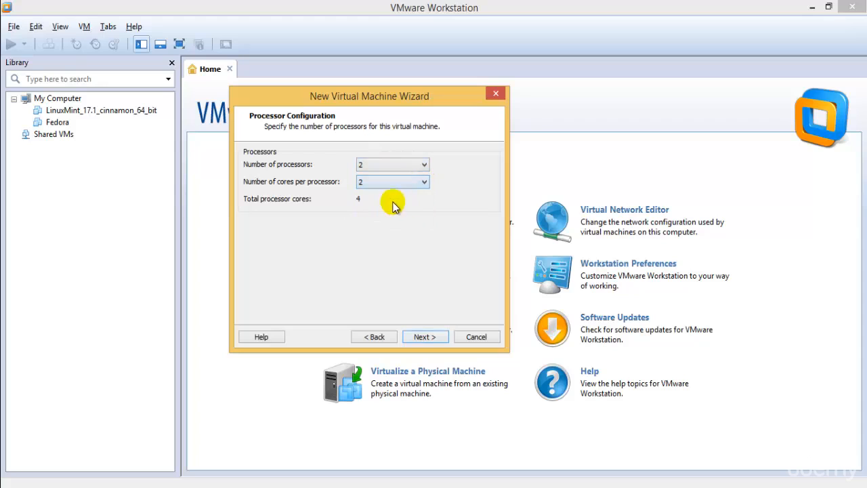
pyautogui.click(423, 337)
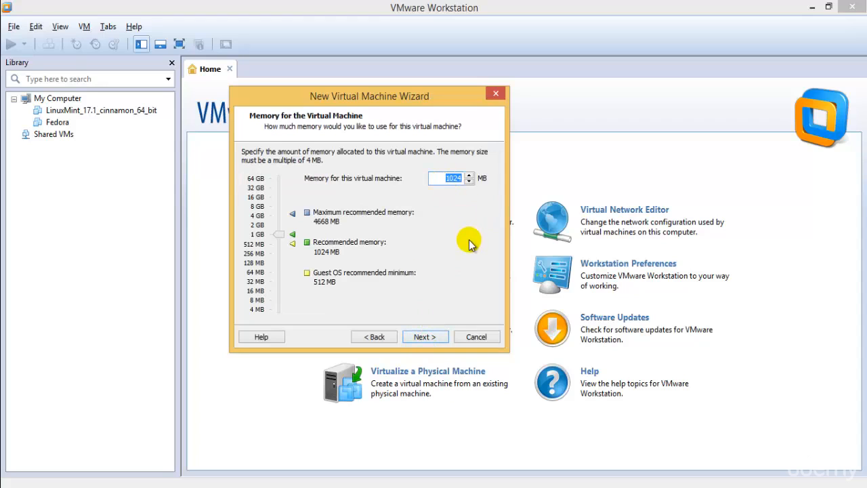
pyautogui.click(407, 340)
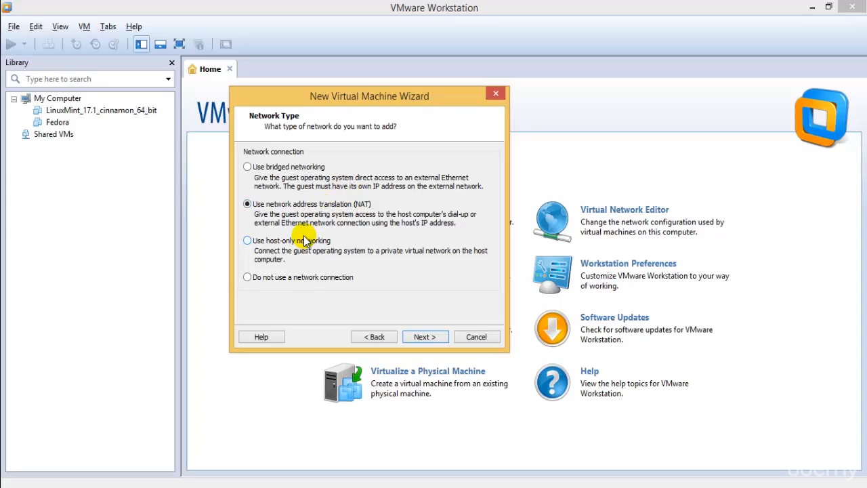
# Keep NAT and LSI Logic, and create a new 20 GB SCSI disk split into multiple files
pyautogui.click(286, 285)
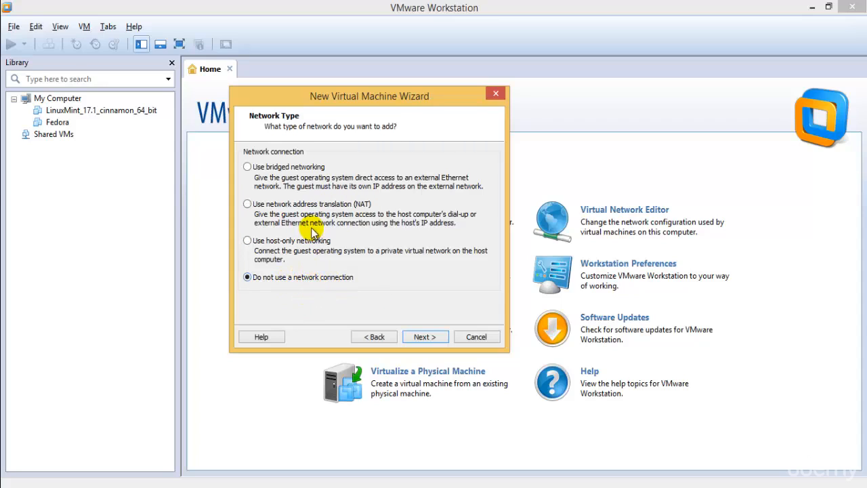
pyautogui.click(260, 206)
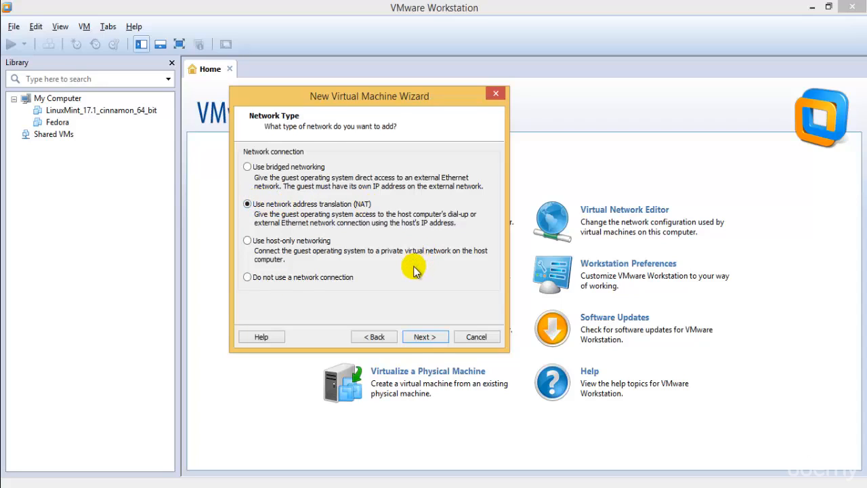
pyautogui.click(423, 337)
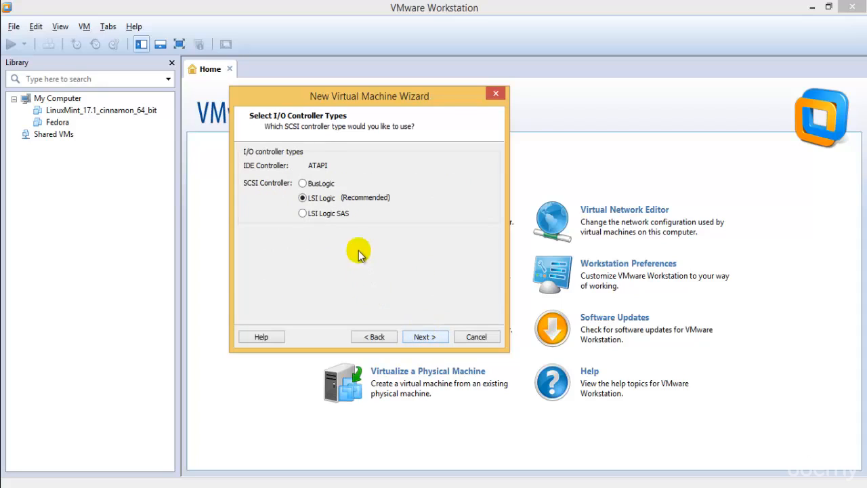
pyautogui.click(417, 339)
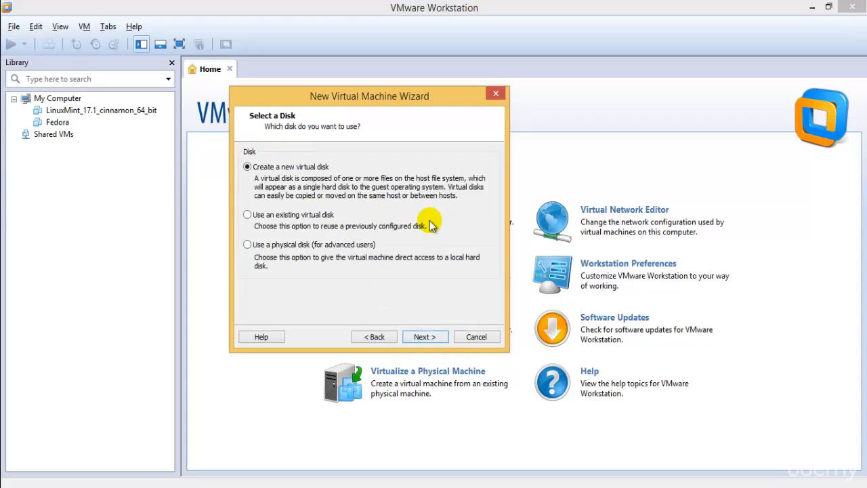
pyautogui.click(428, 339)
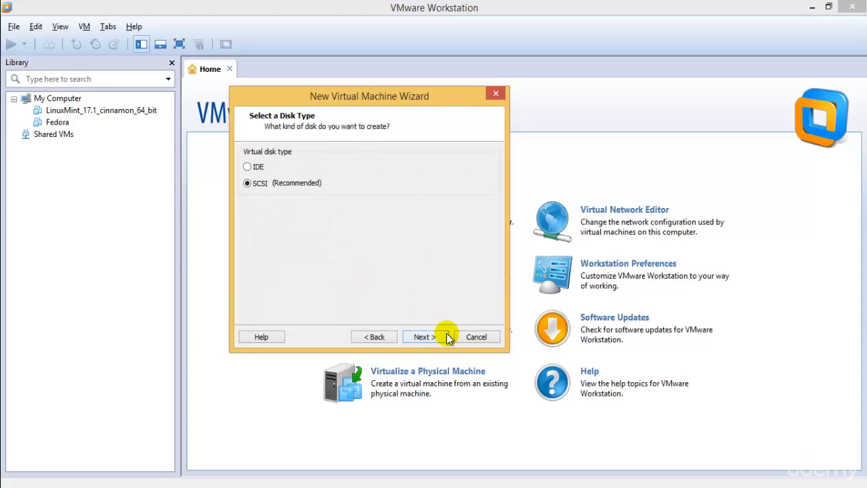
pyautogui.click(429, 337)
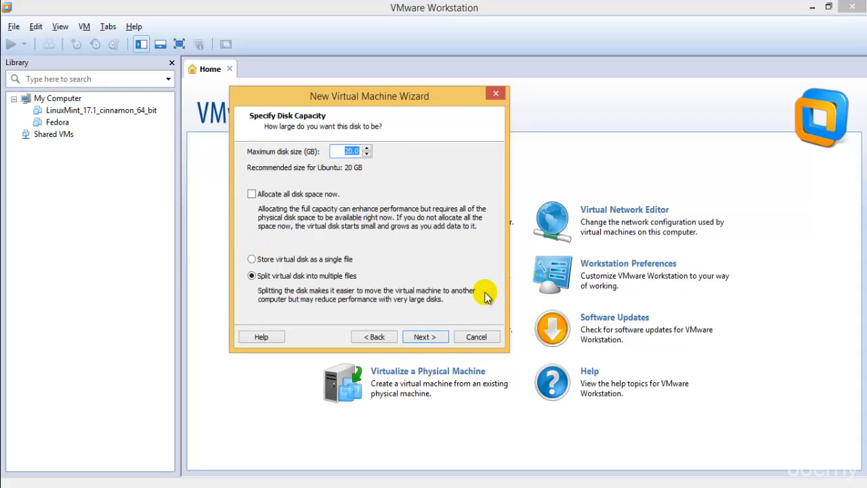
pyautogui.click(424, 337)
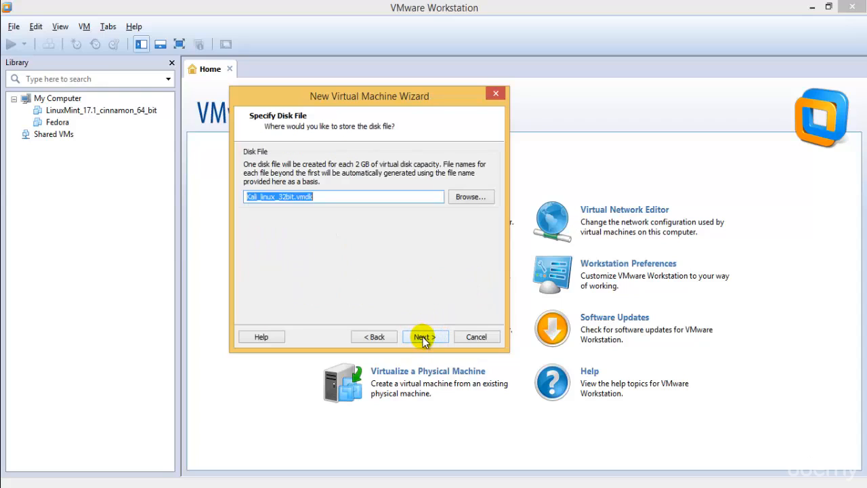
# Browse to a subfolder of the user's folder on Local Disk (E:) for the disk file
pyautogui.click(478, 199)
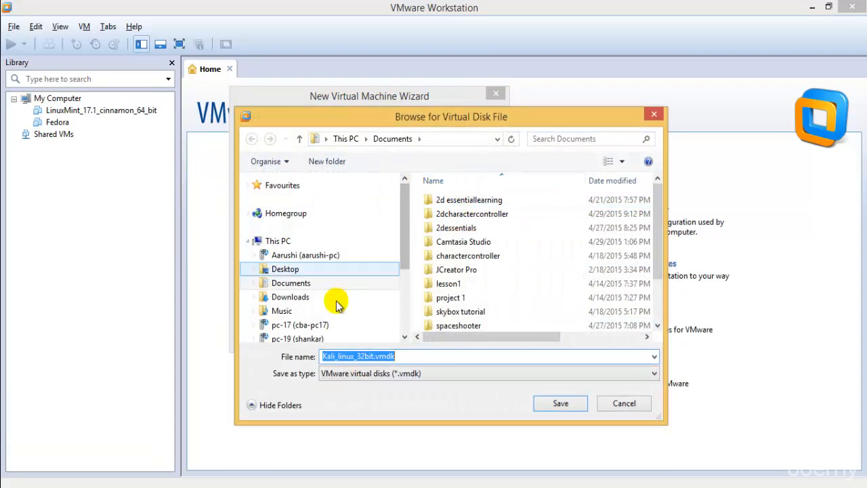
pyautogui.moveTo(403, 217); pyautogui.dragTo(349, 296)
pyautogui.click(285, 291)
pyautogui.doubleClick(447, 326)
pyautogui.scroll(-5, 474, 325)
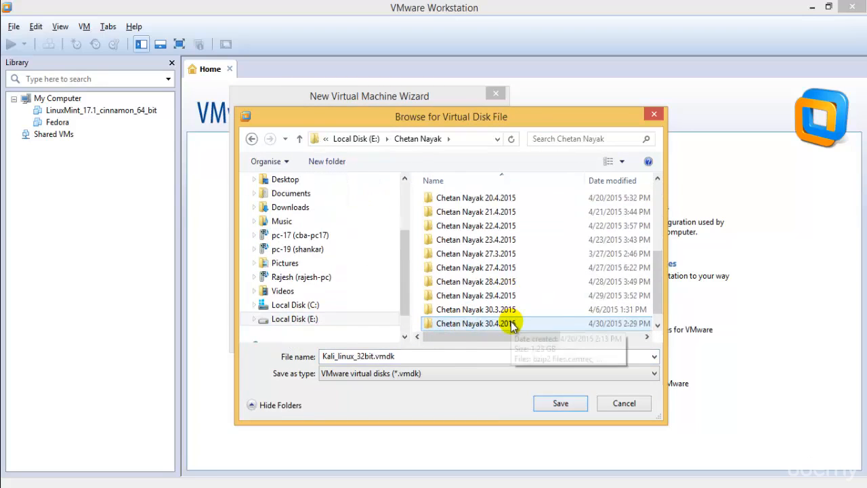
pyautogui.doubleClick(512, 327)
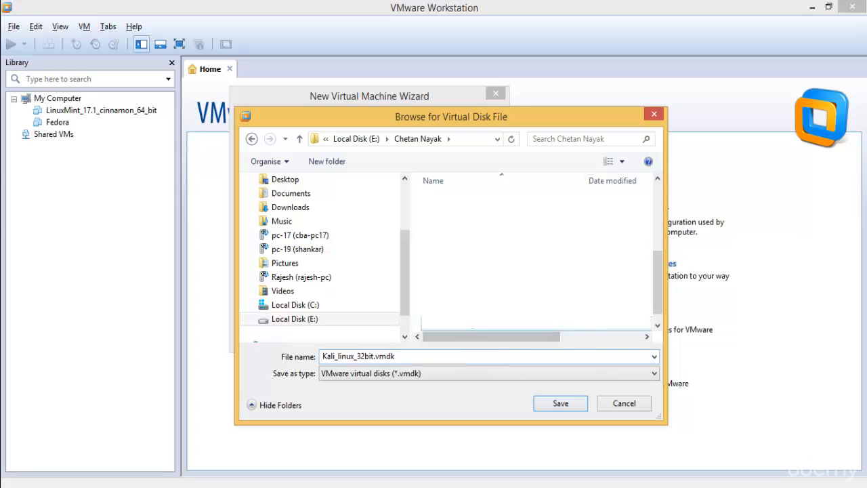
pyautogui.moveTo(658, 304); pyautogui.dragTo(652, 336)
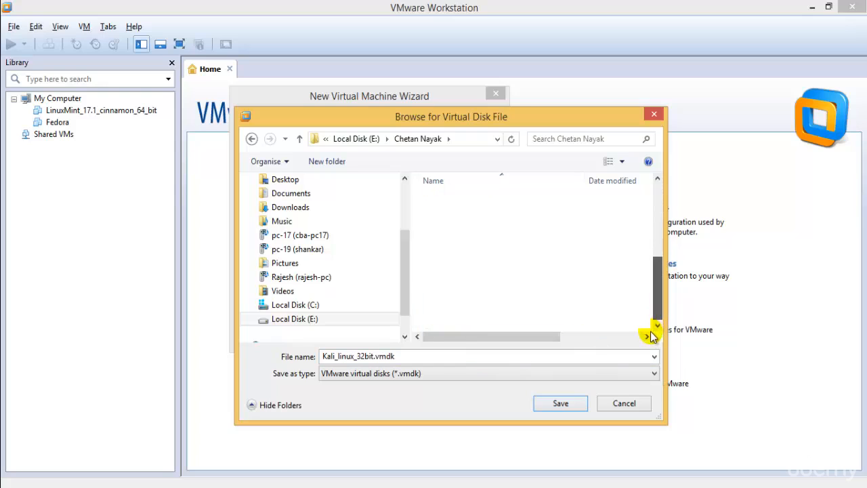
# Create a new folder named Vmware Oss and save Kali_linux_32bit.vmdk inside it
pyautogui.rightClick(418, 325)
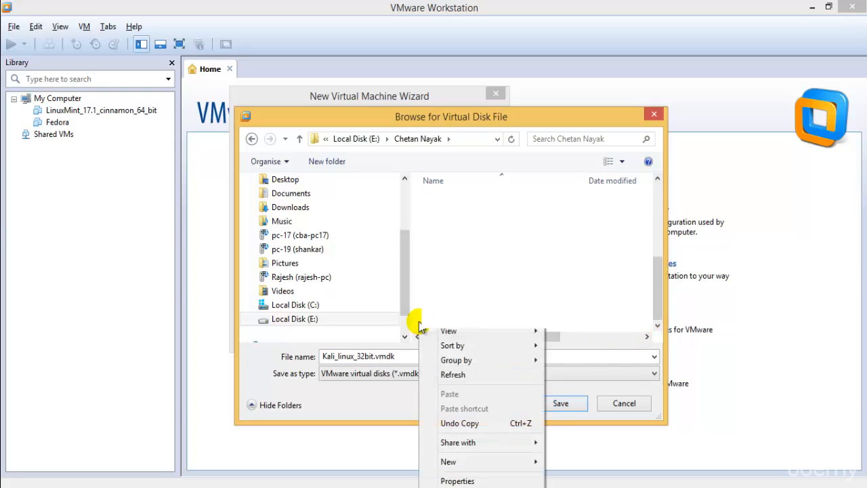
pyautogui.click(513, 466)
pyautogui.click(587, 282)
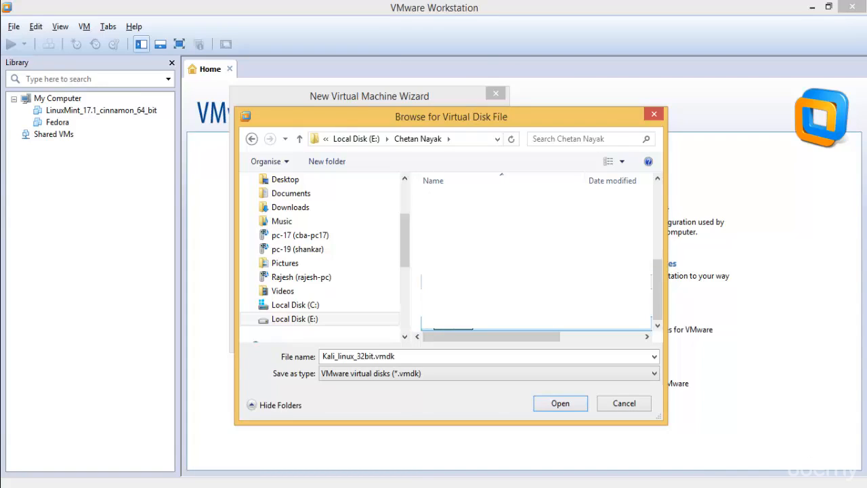
pyautogui.write('Vmware Oss')
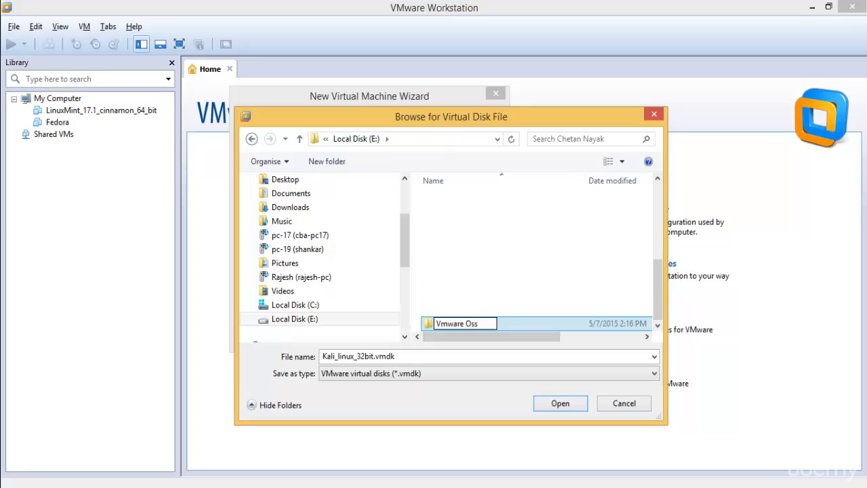
pyautogui.press('Return')
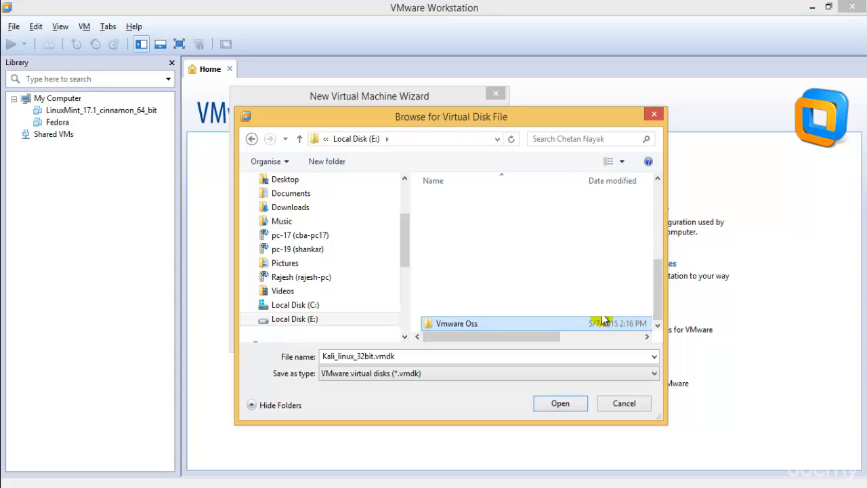
pyautogui.doubleClick(554, 324)
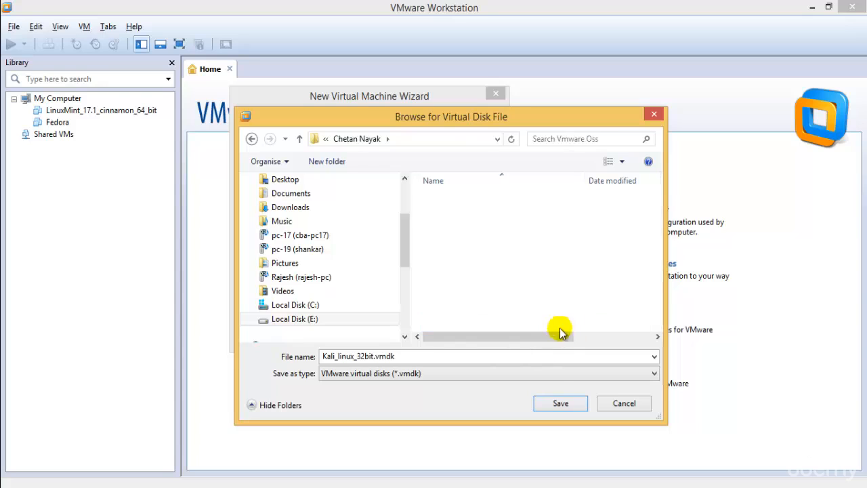
pyautogui.click(572, 404)
# Review the settings summary and finish creating the Kali_linux_32bit virtual machine
pyautogui.click(425, 336)
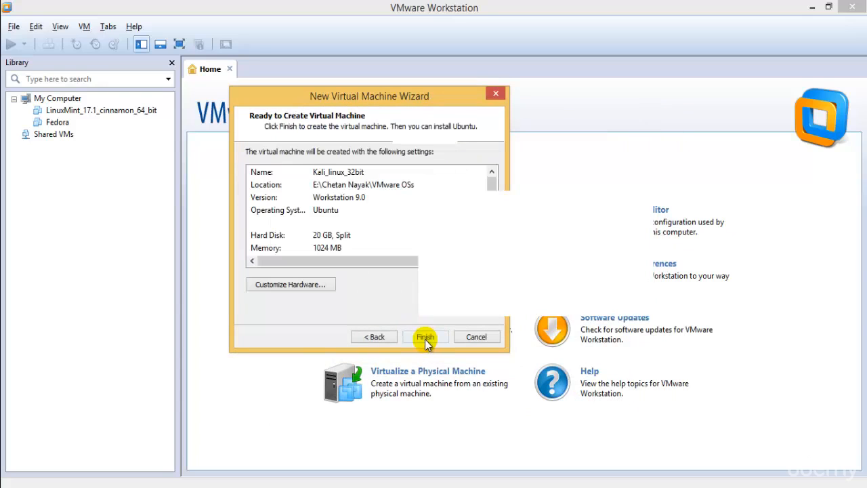
pyautogui.scroll(-1, 490, 184)
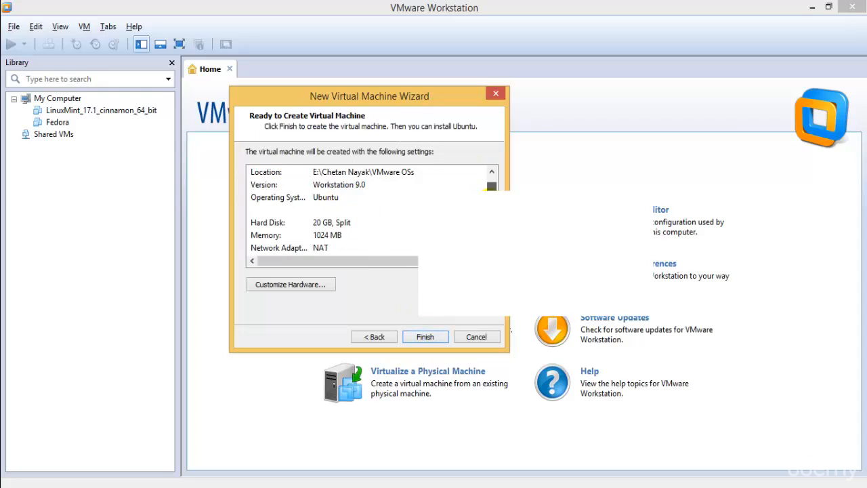
pyautogui.scroll(-1, 341, 227)
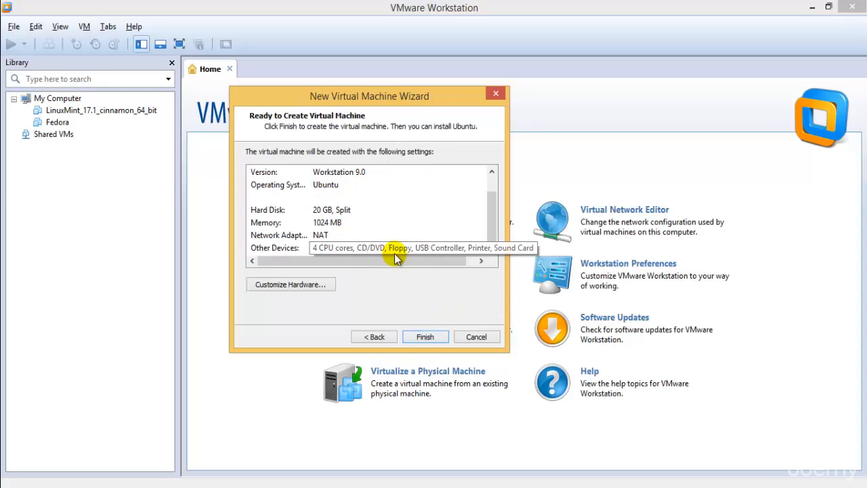
pyautogui.click(425, 337)
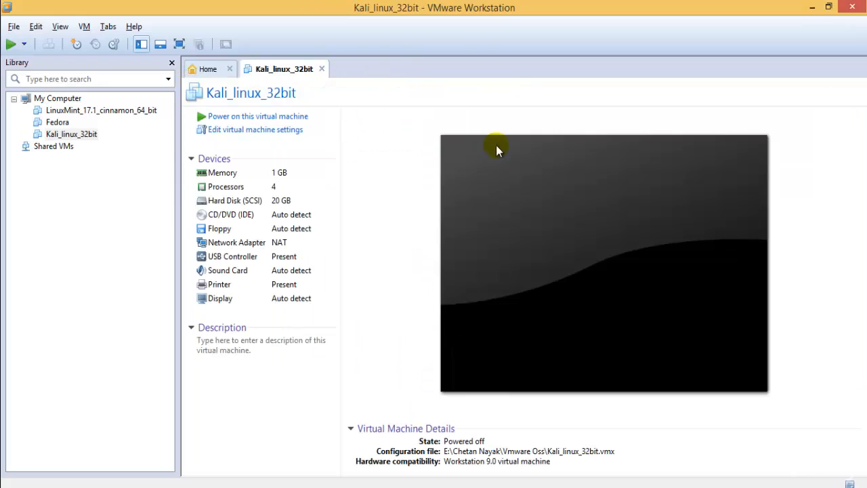
# Set Shared Folders to Always enabled and bring up the CD/DVD (IDE) hardware settings
pyautogui.click(278, 131)
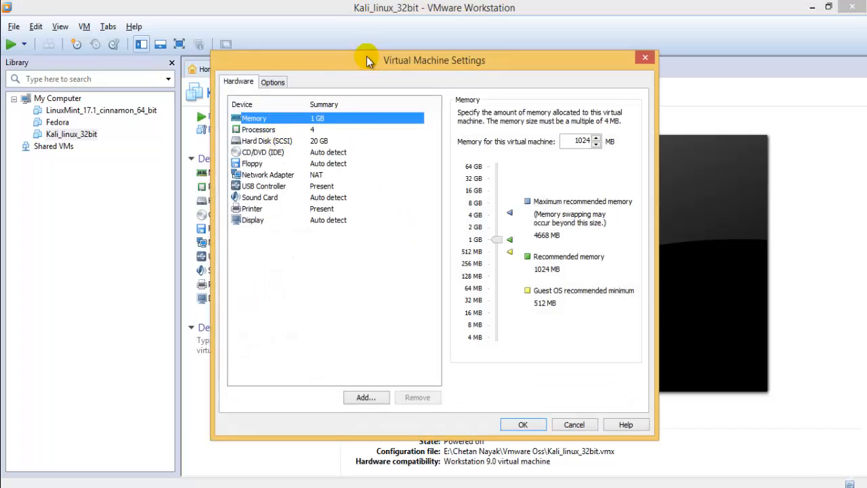
pyautogui.moveTo(367, 57); pyautogui.dragTo(320, 72)
pyautogui.click(229, 99)
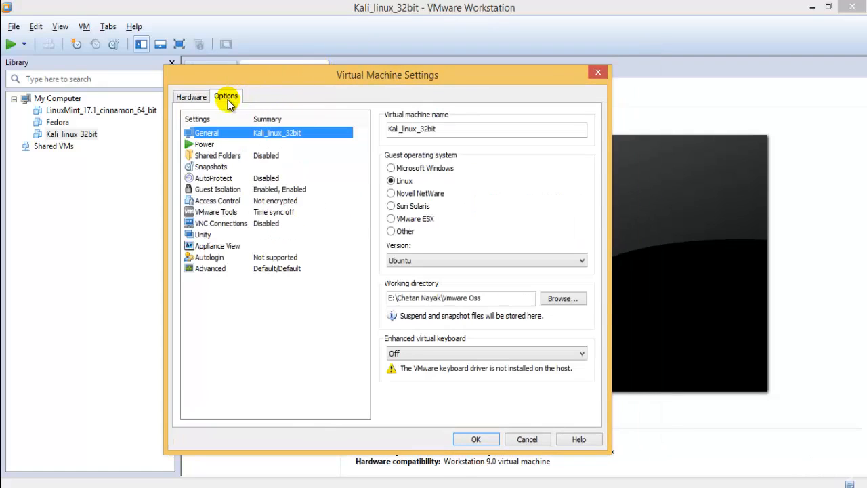
pyautogui.click(229, 156)
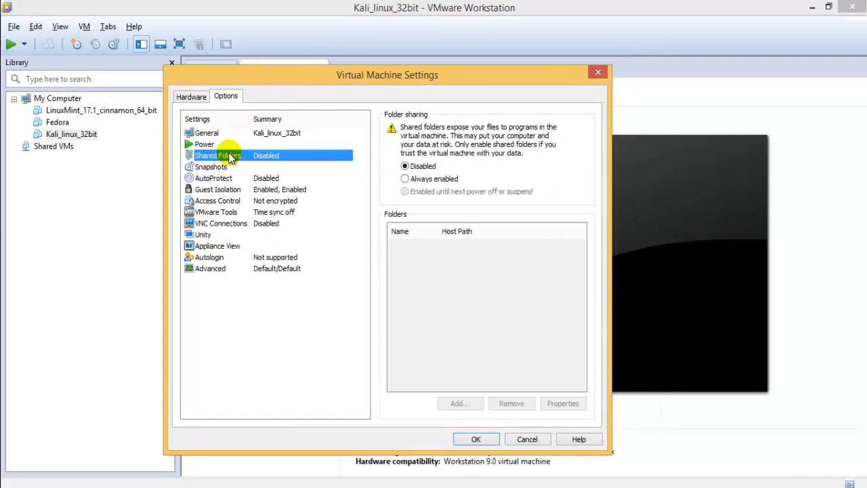
pyautogui.click(434, 179)
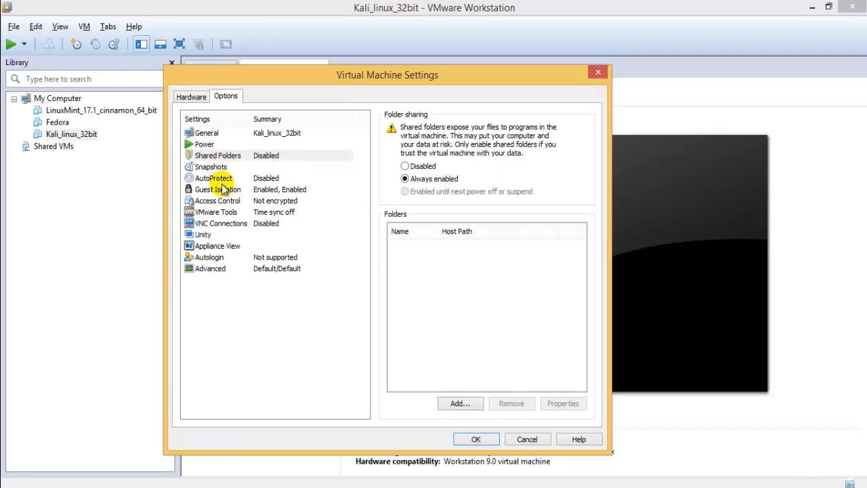
pyautogui.click(192, 97)
pyautogui.click(244, 166)
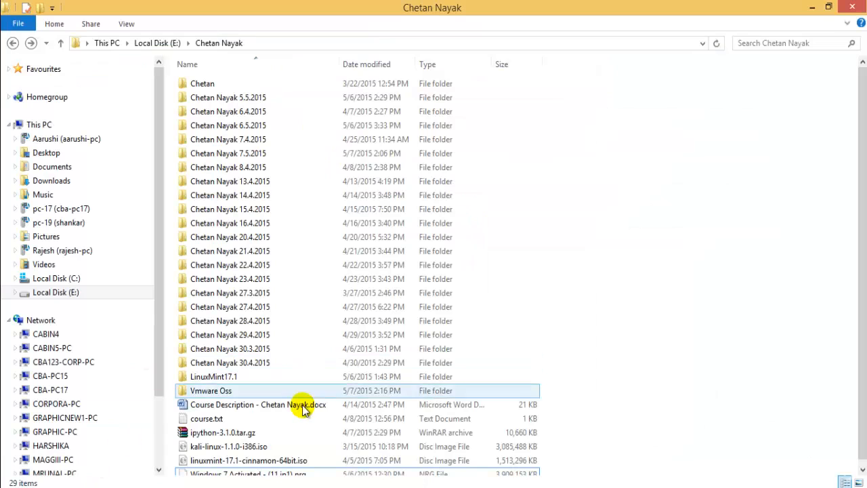
# Use kali-linux-1.1.0-i386.iso as the CD/DVD image and apply with OK
pyautogui.click(217, 467)
pyautogui.click(308, 440)
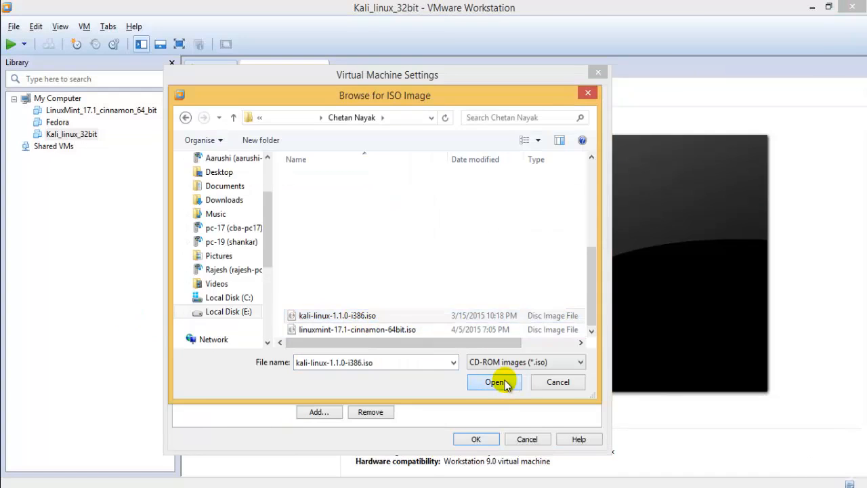
pyautogui.click(495, 382)
pyautogui.click(474, 438)
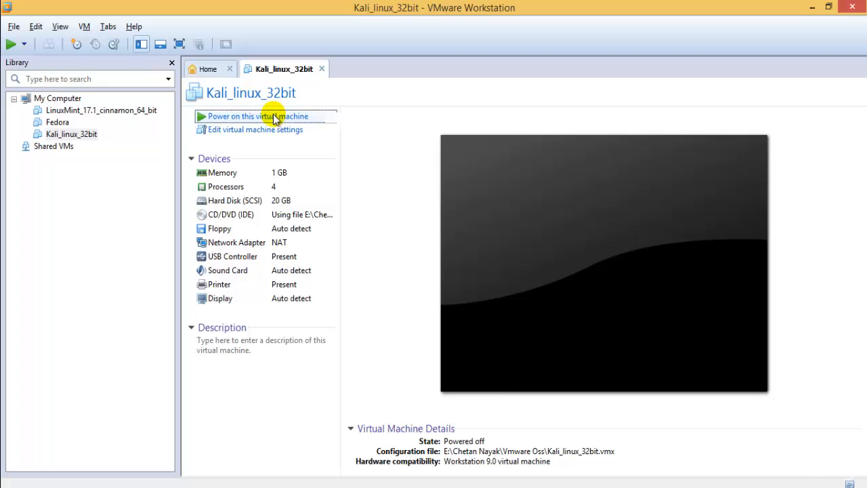
# Power on Kali_linux_32bit, dismiss the not-enough-memory warning, and power it on again
pyautogui.click(274, 116)
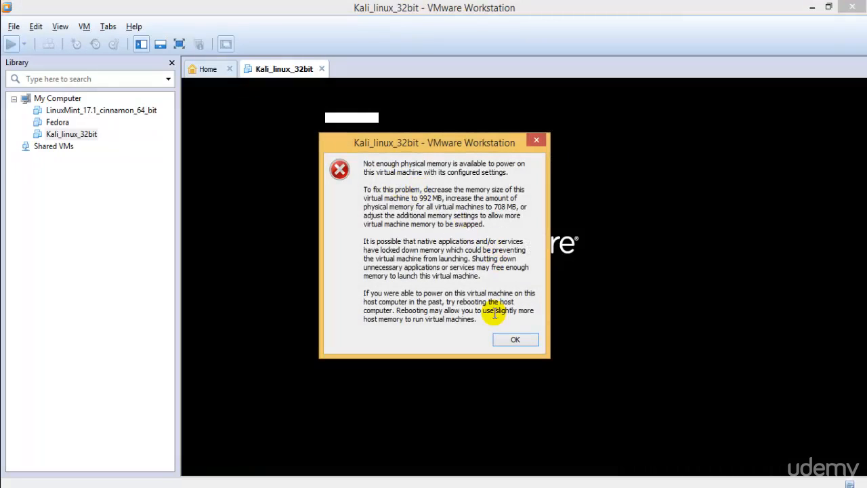
pyautogui.click(522, 340)
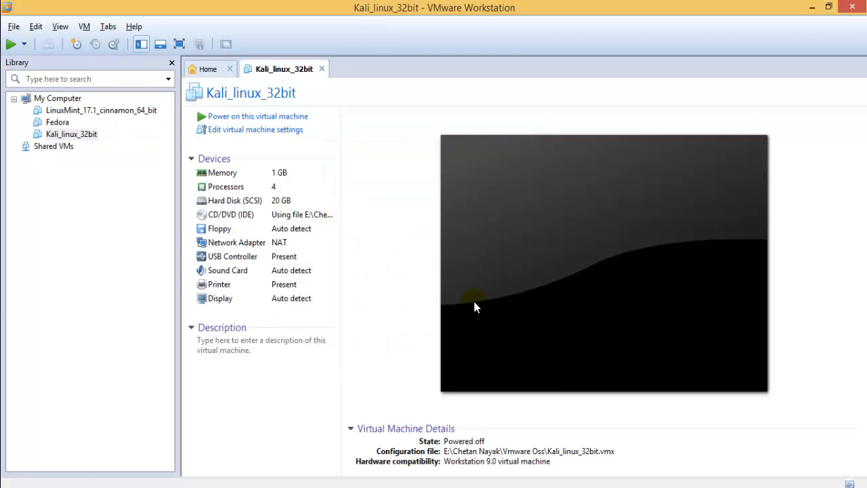
pyautogui.click(270, 116)
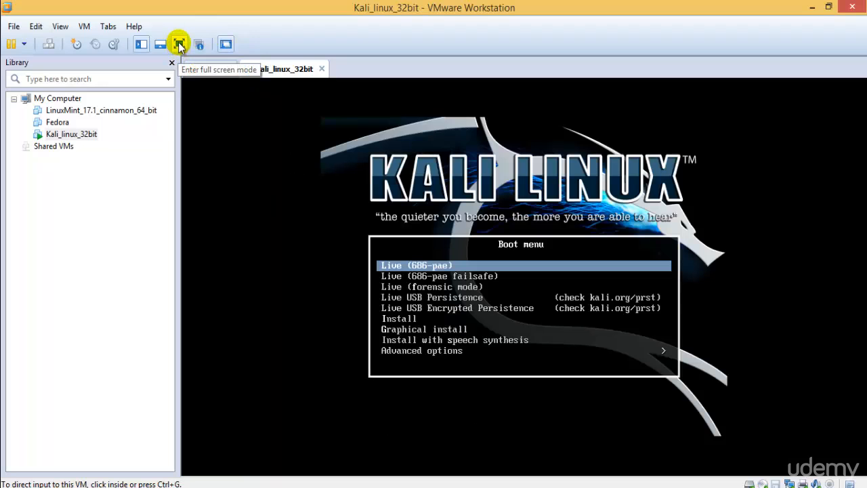
# Switch the virtual machine to full screen and give it keyboard input
pyautogui.click(178, 44)
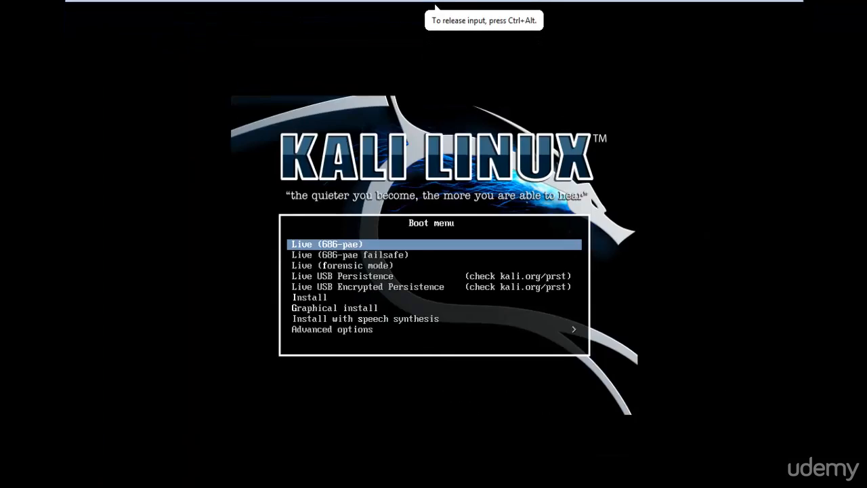
pyautogui.hotkey('ctrl', 'alt')
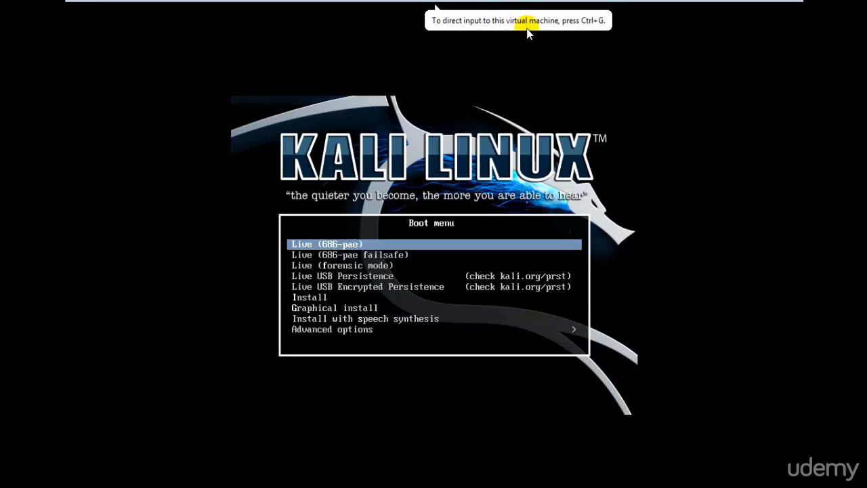
pyautogui.click(436, 7)
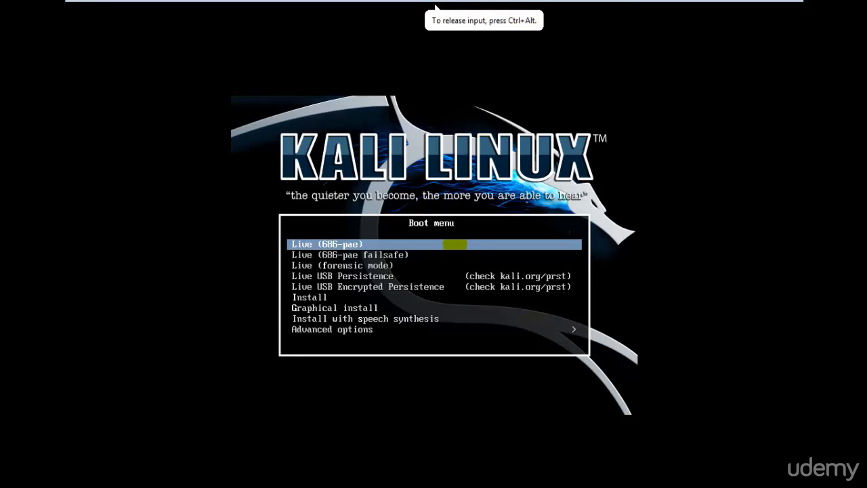
# Highlight Graphical install in the Kali boot menu and launch it
pyautogui.press('Down')
pyautogui.press('Down')
pyautogui.press('Down')
pyautogui.press('Down')
pyautogui.press('Up')
pyautogui.press('Up')
pyautogui.press('Up')
pyautogui.press('Up')
pyautogui.press('Down')
pyautogui.press('Down')
pyautogui.press('Down')
pyautogui.press('Down')
pyautogui.press('Down')
pyautogui.press('Down')
pyautogui.press('Down')
pyautogui.press('Up')
pyautogui.press('Up')
pyautogui.press('Up')
pyautogui.press('Up')
pyautogui.press('Up')
pyautogui.press('Up')
pyautogui.press('Up')
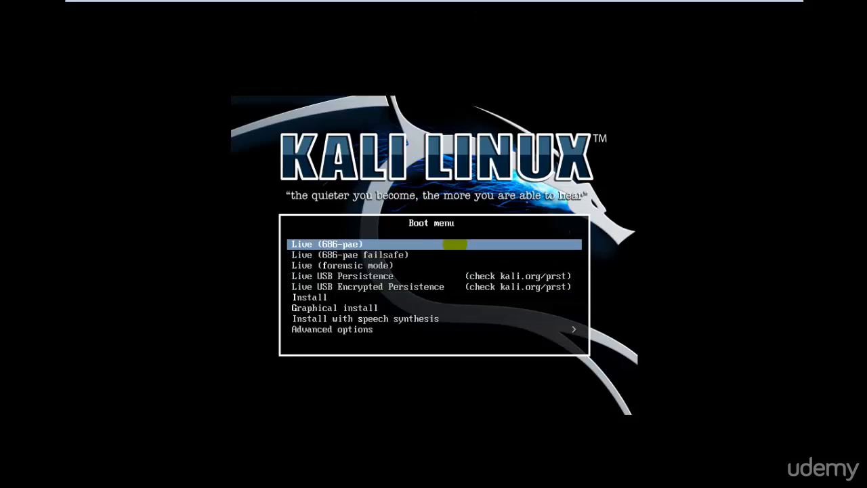
pyautogui.press('Down')
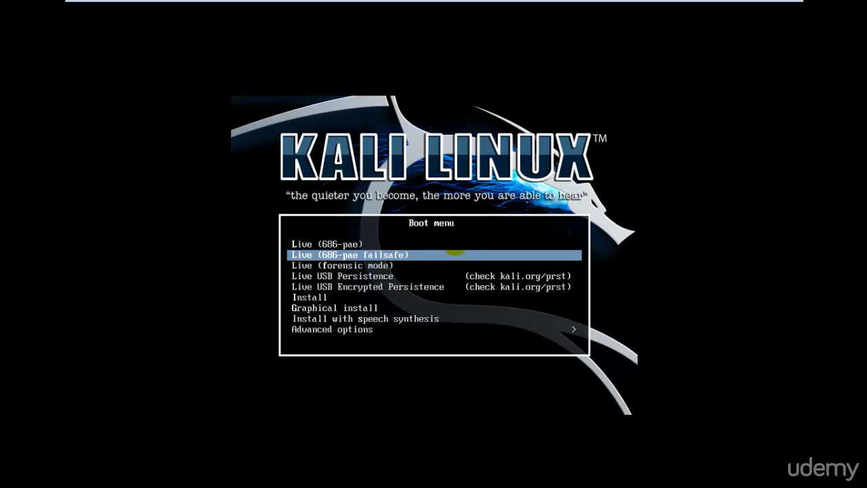
pyautogui.press('Down')
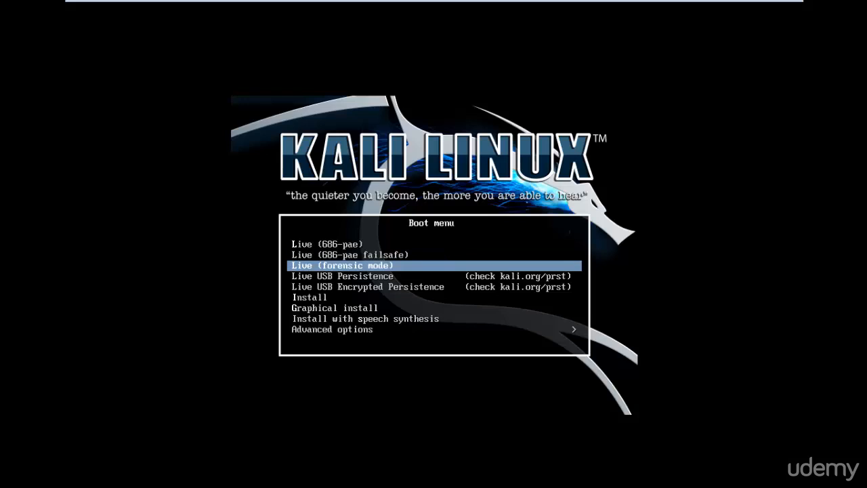
pyautogui.press('Down')
pyautogui.press('Down')
pyautogui.press('Up')
pyautogui.press('Up')
pyautogui.press('Down')
pyautogui.press('Down')
pyautogui.press('Down')
pyautogui.press('Down')
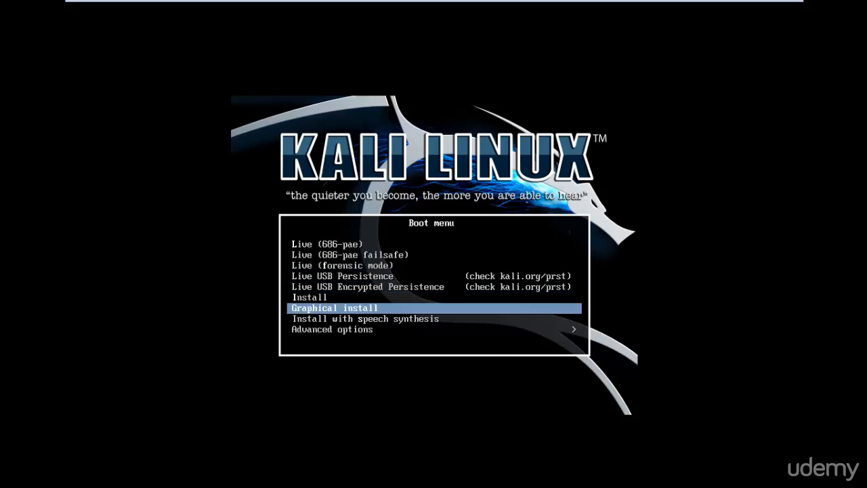
pyautogui.press('Return')
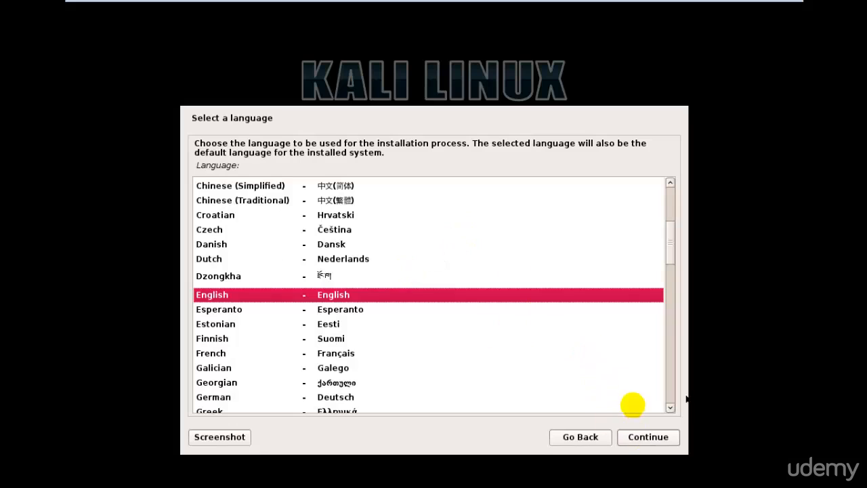
# Keep English as the Kali installer language and choose India as the location
pyautogui.click(629, 442)
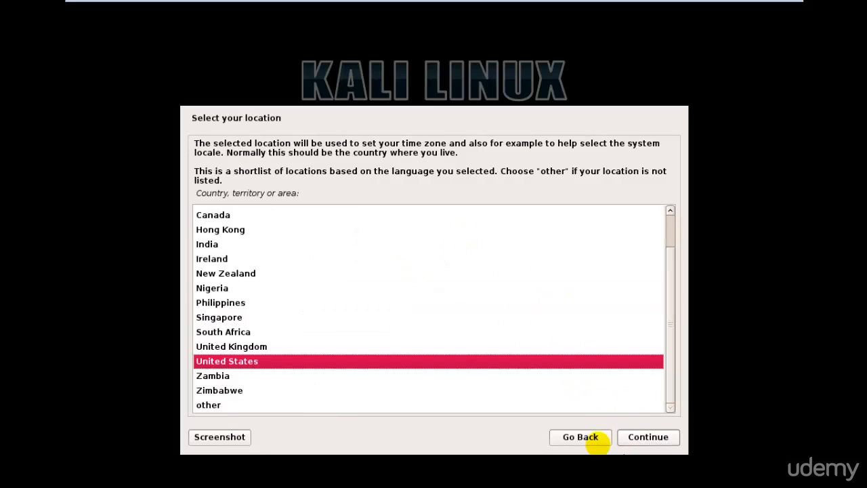
pyautogui.write('ind')
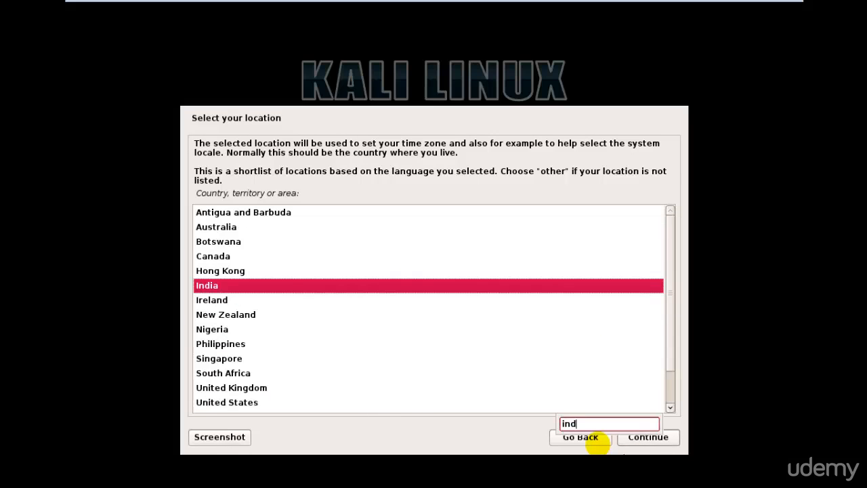
pyautogui.press('Return')
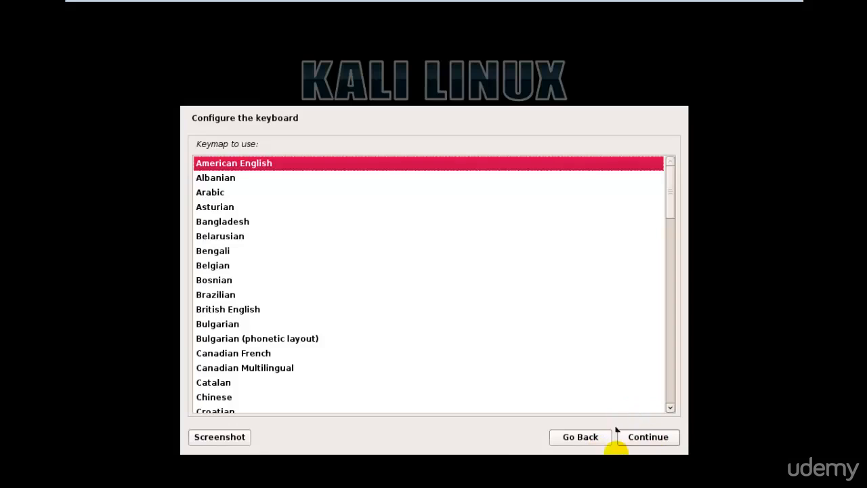
# Accept the American English keymap and replace the default hostname with Kali_test
pyautogui.click(649, 433)
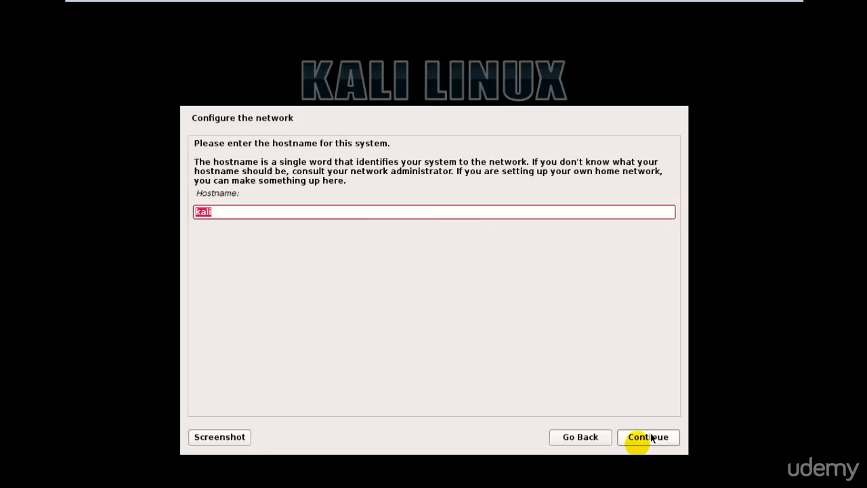
pyautogui.press('Right')
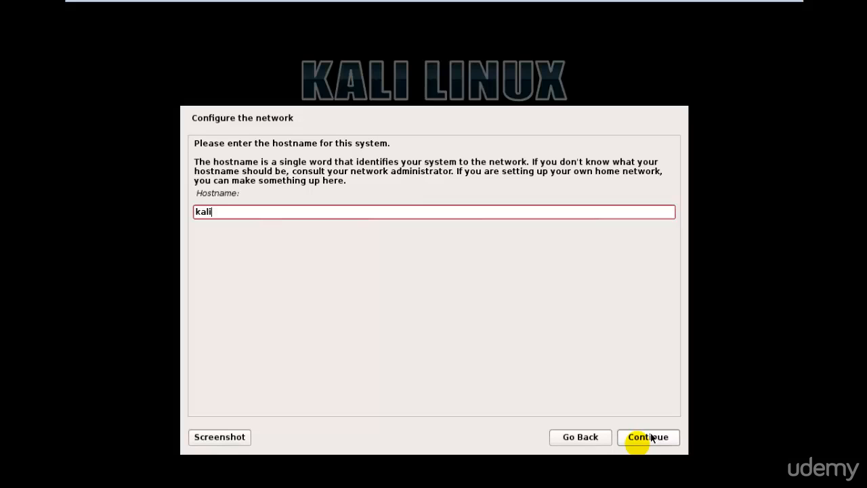
pyautogui.press('BackSpace')
pyautogui.press('BackSpace')
pyautogui.press('BackSpace')
pyautogui.press('BackSpace')
pyautogui.write('Kali_test')
pyautogui.click(648, 437)
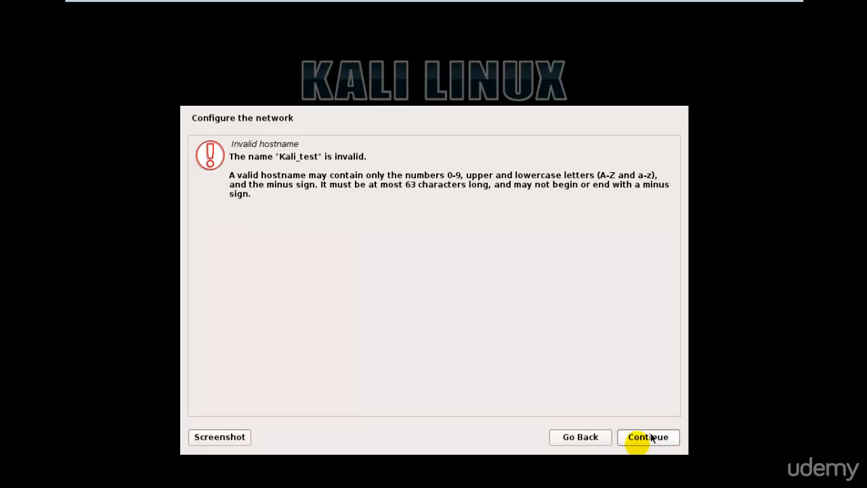
# After the invalid-hostname error, go back and enter Kali-test as the hostname
pyautogui.click(595, 442)
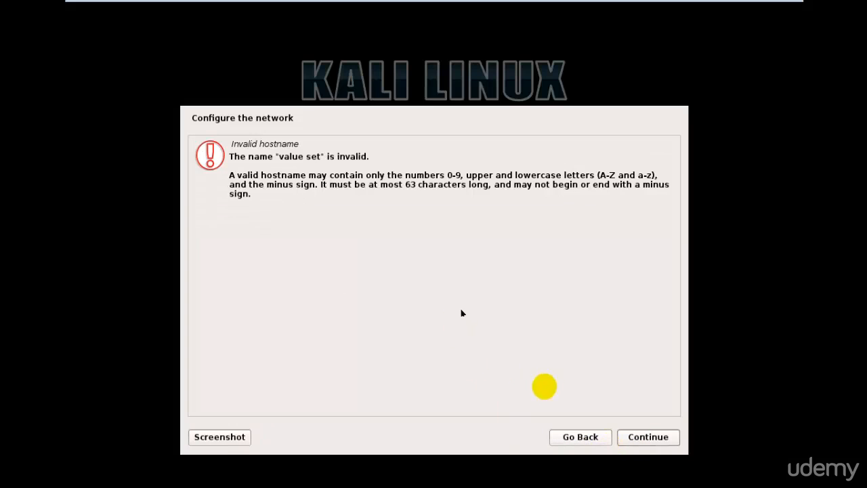
pyautogui.click(578, 440)
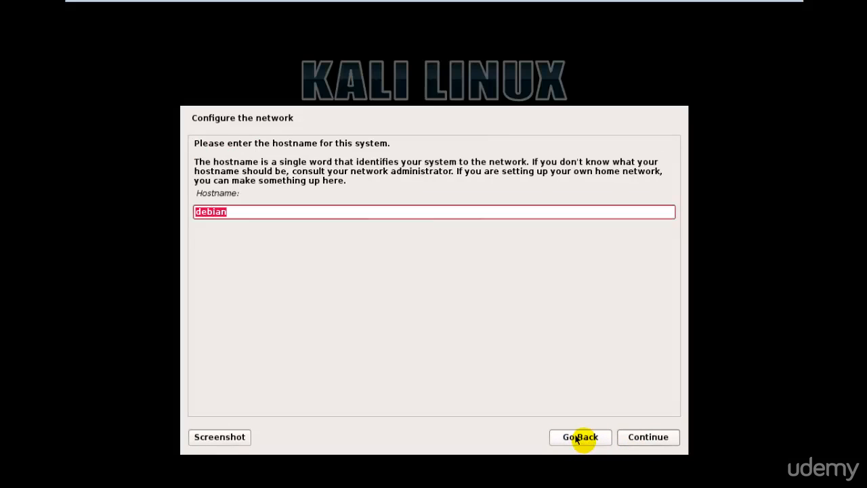
pyautogui.write('Kali-test')
pyautogui.press('Return')
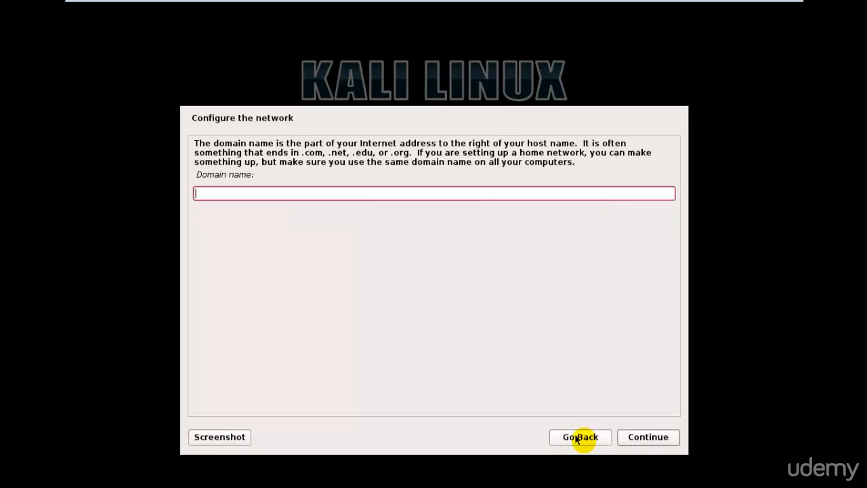
# Leave the domain name empty and enter the root password
pyautogui.click(647, 437)
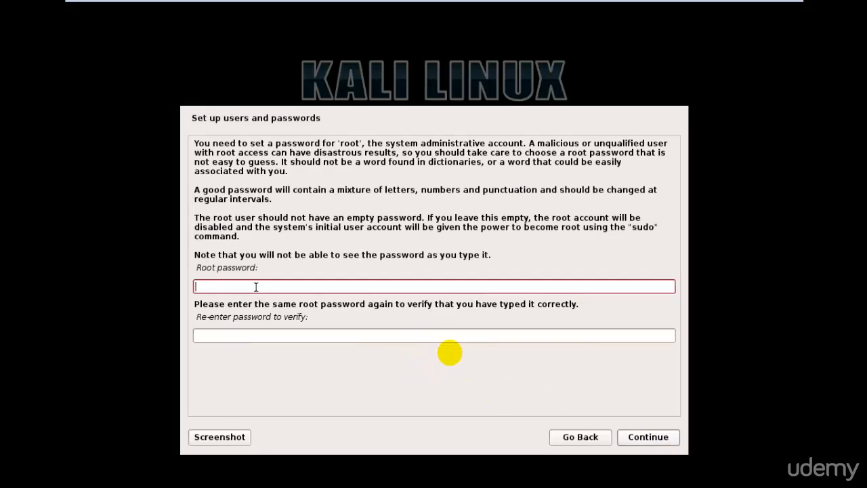
pyautogui.write('password')
pyautogui.press('Return')
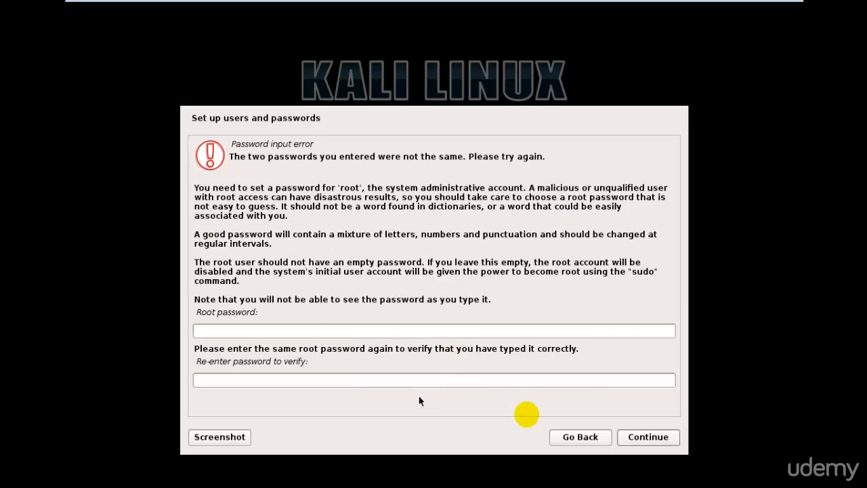
# Re-enter the root password in both fields so they match, then continue
pyautogui.click(411, 332)
pyautogui.write('password')
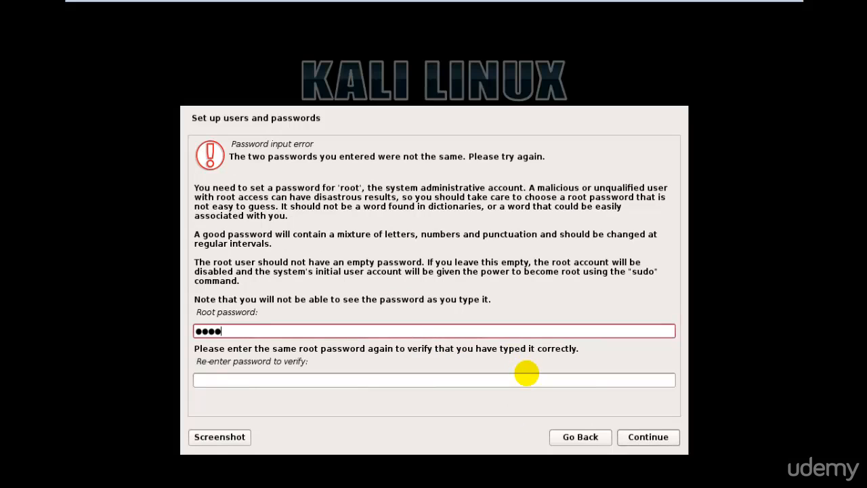
pyautogui.press('Tab')
pyautogui.write('password')
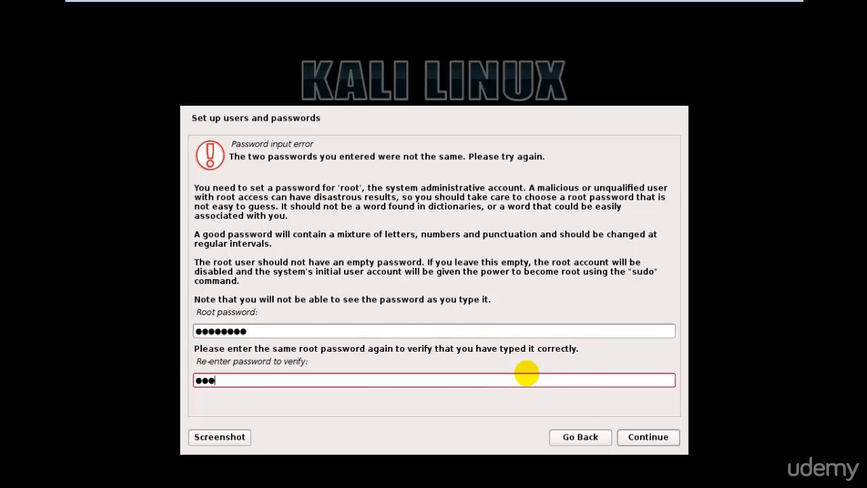
pyautogui.press('Return')
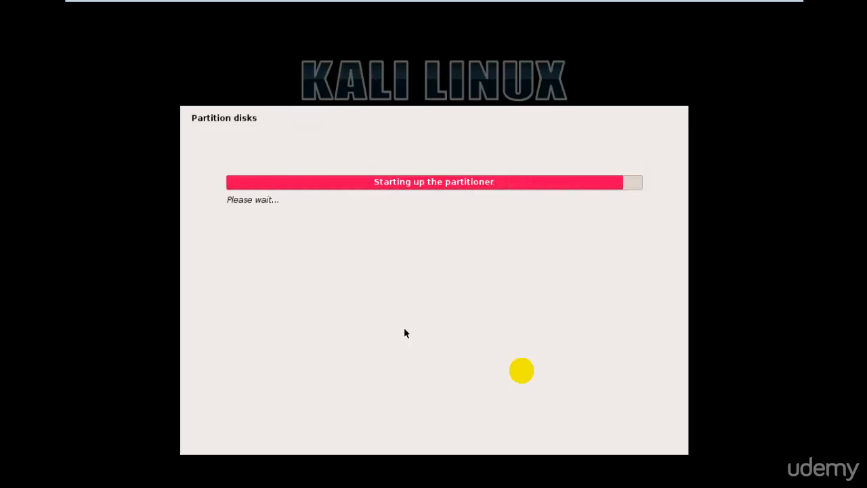
# Choose guided partitioning of the whole 21.5 GB disk with all files in one partition
pyautogui.press('Down')
pyautogui.press('Down')
pyautogui.press('Down')
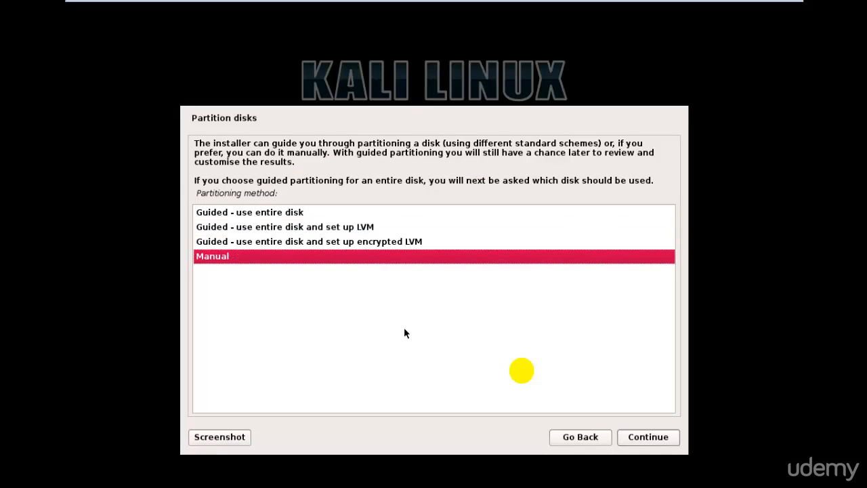
pyautogui.press('Up')
pyautogui.press('Up')
pyautogui.press('Down')
pyautogui.press('Down')
pyautogui.press('Up')
pyautogui.press('Up')
pyautogui.press('Up')
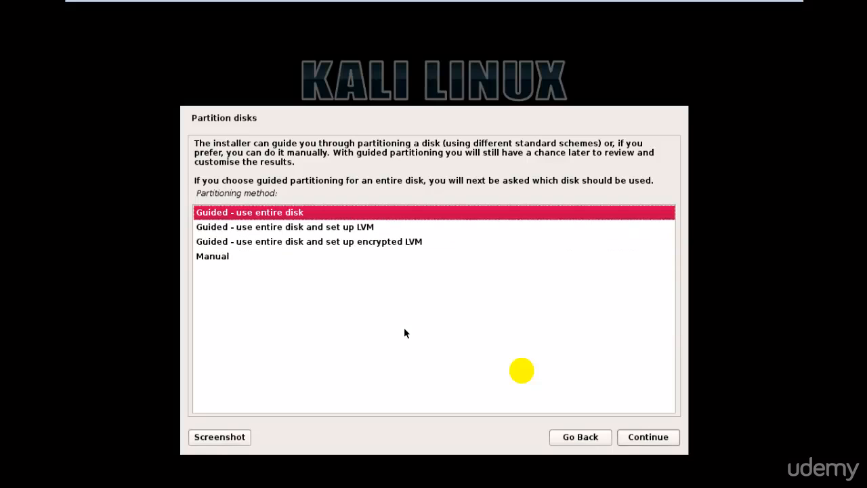
pyautogui.press('Return')
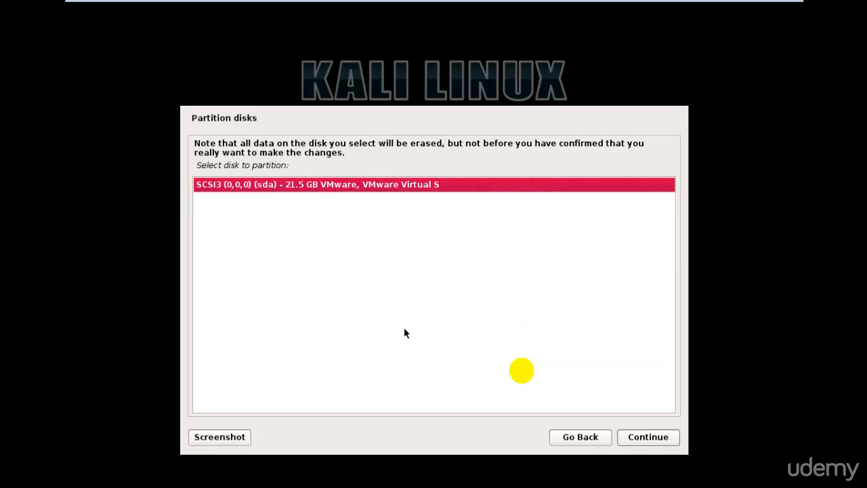
pyautogui.press('Return')
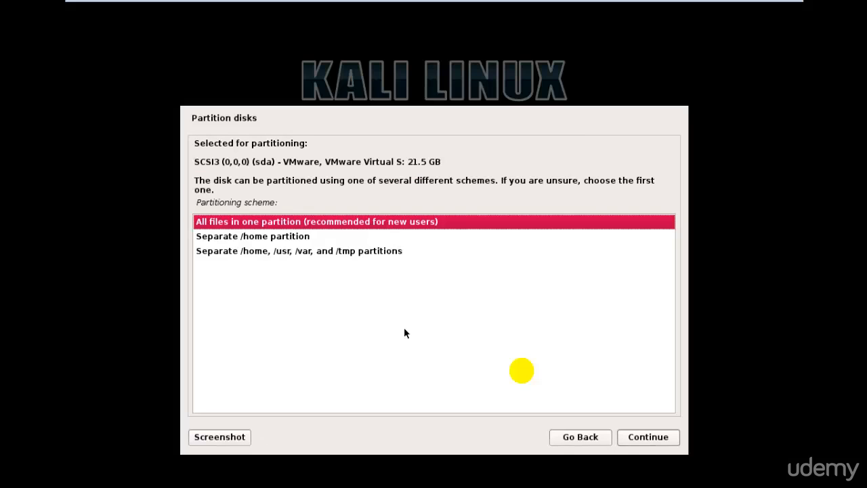
pyautogui.press('Return')
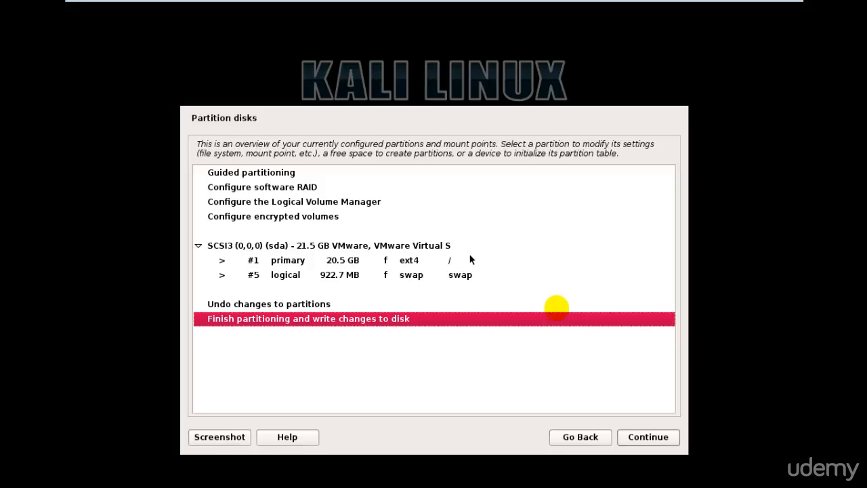
# Finish partitioning and confirm writing the changes to disk
pyautogui.press('Return')
pyautogui.press('Down')
pyautogui.press('Return')
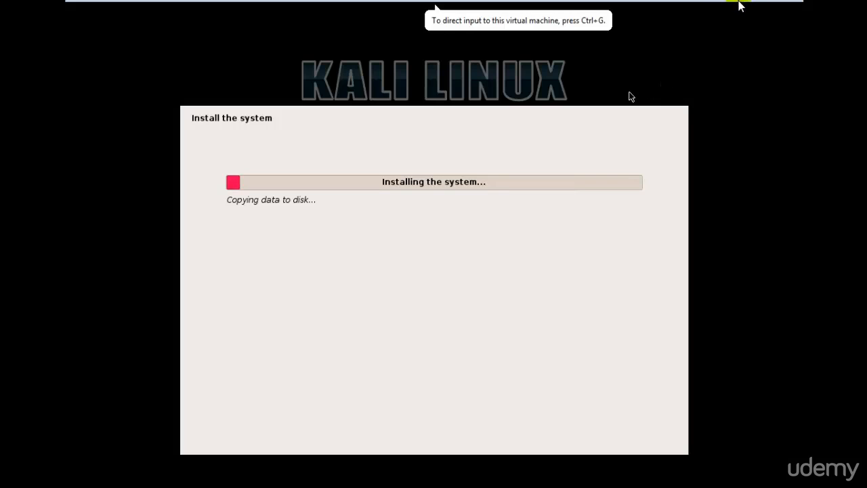
# Exit full-screen mode back to the windowed view while Kali keeps installing
pyautogui.moveTo(789, 8)
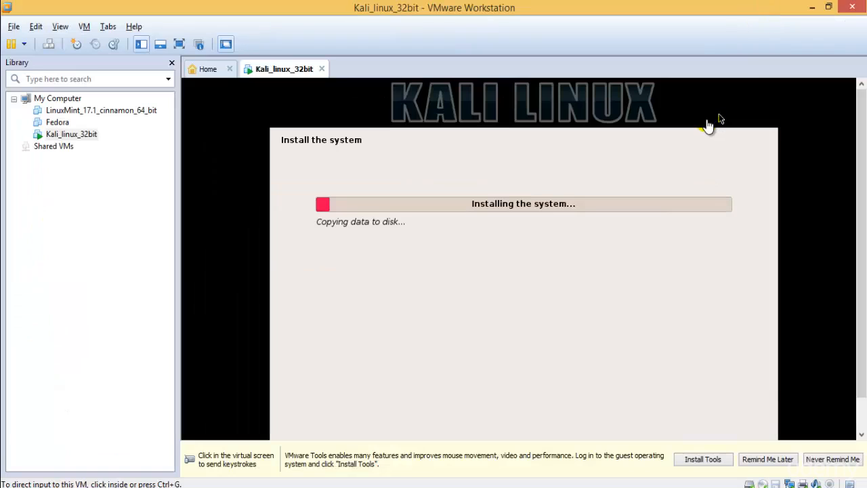
pyautogui.click(180, 44)
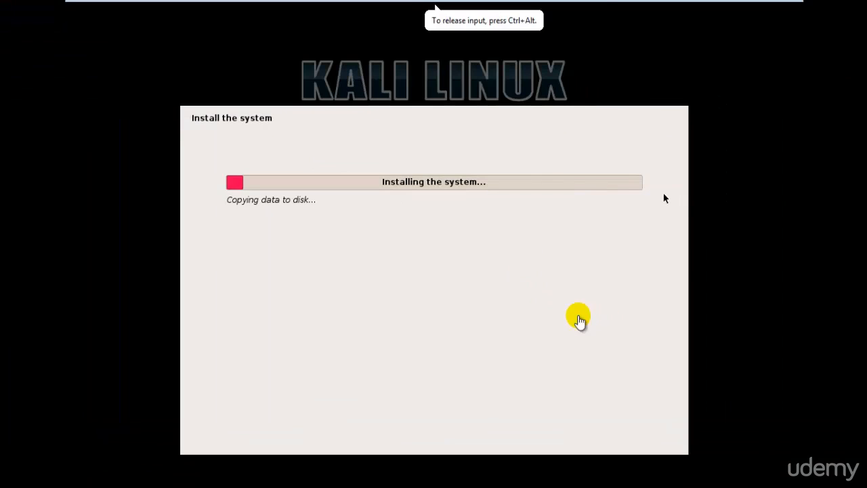
pyautogui.click(773, 10)
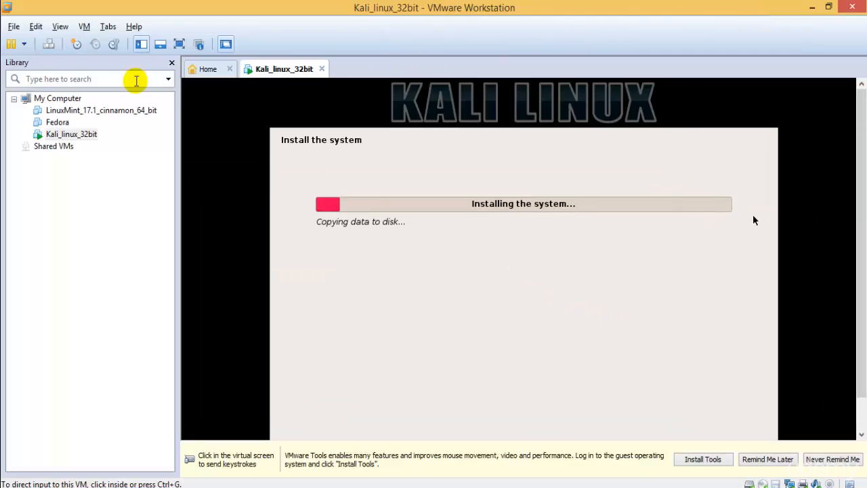
# Start a new VM with default setup and compatibility, OS installed later, guest Windows 7
pyautogui.click(16, 28)
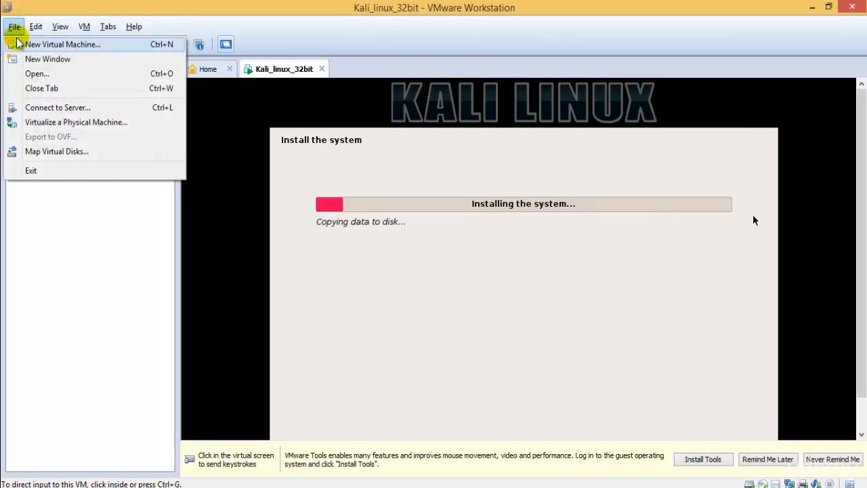
pyautogui.click(27, 43)
pyautogui.click(488, 363)
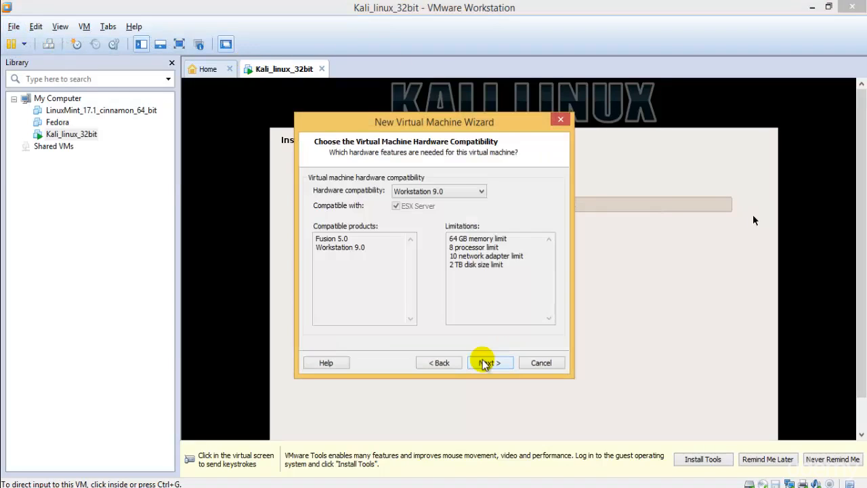
pyautogui.click(491, 363)
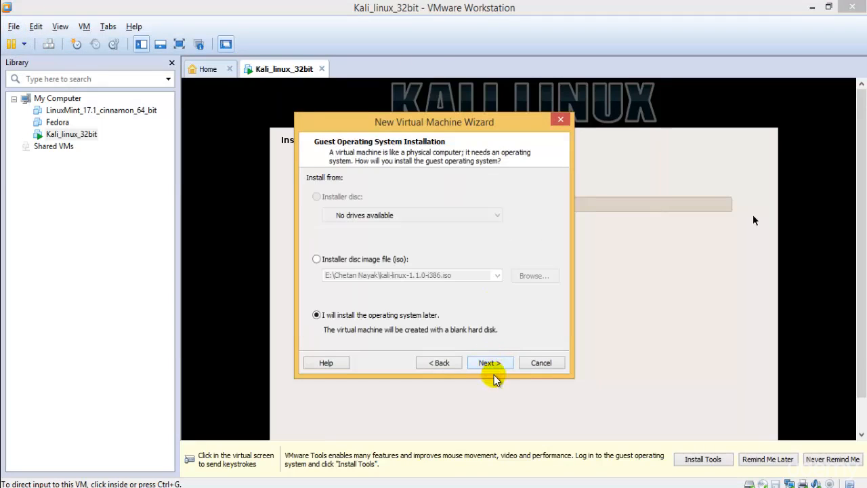
pyautogui.click(496, 363)
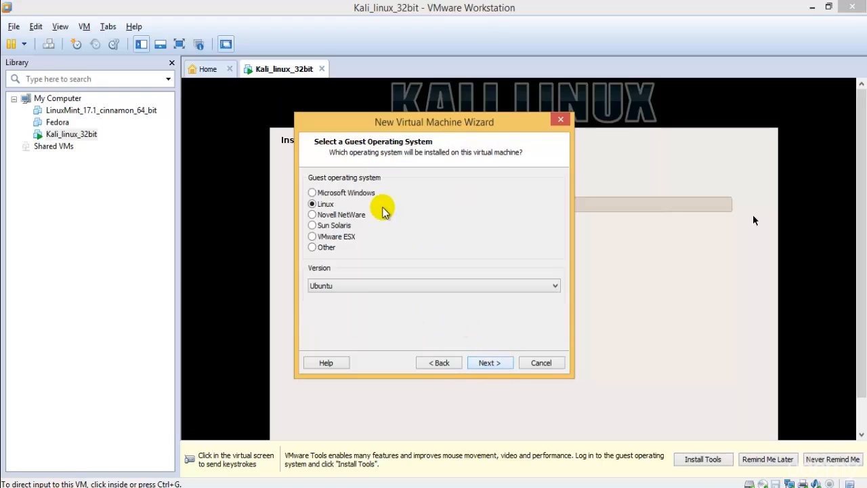
pyautogui.click(355, 194)
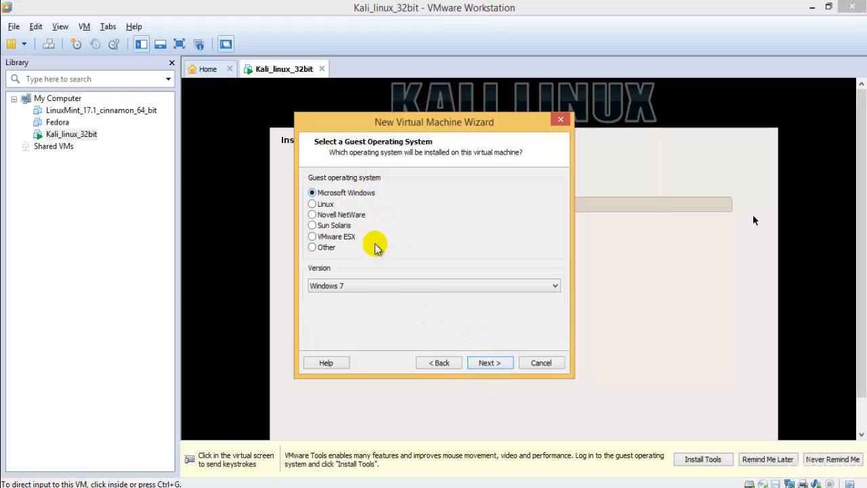
pyautogui.click(487, 363)
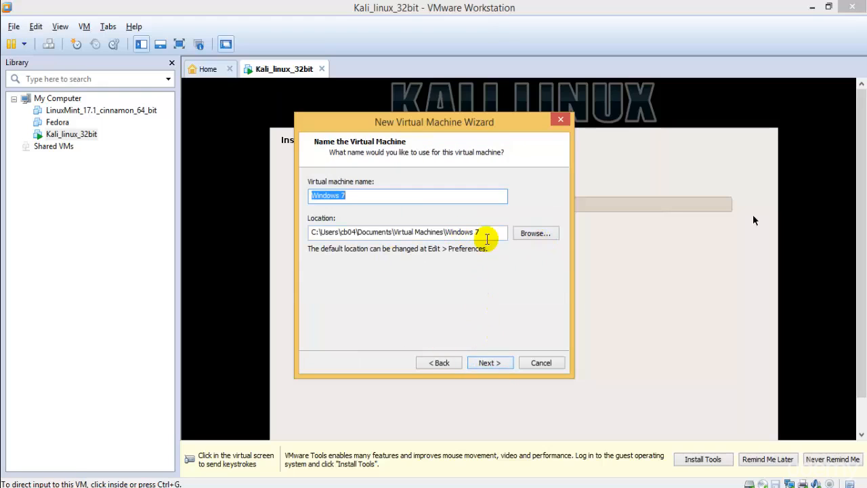
# Store the VM in a new folder created under Vmware Oss on drive E
pyautogui.click(536, 232)
pyautogui.moveTo(520, 216); pyautogui.dragTo(525, 258)
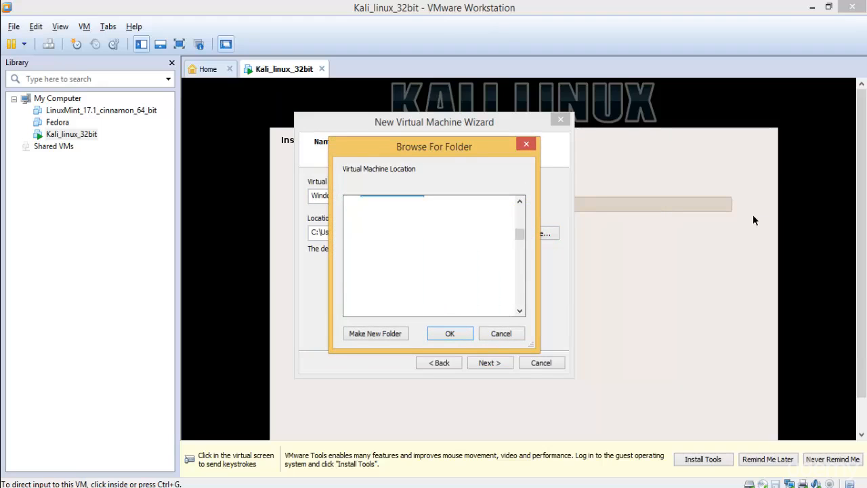
pyautogui.scroll(-4, 447, 251)
pyautogui.scroll(2, 448, 254)
pyautogui.click(416, 269)
pyautogui.rightClick(507, 291)
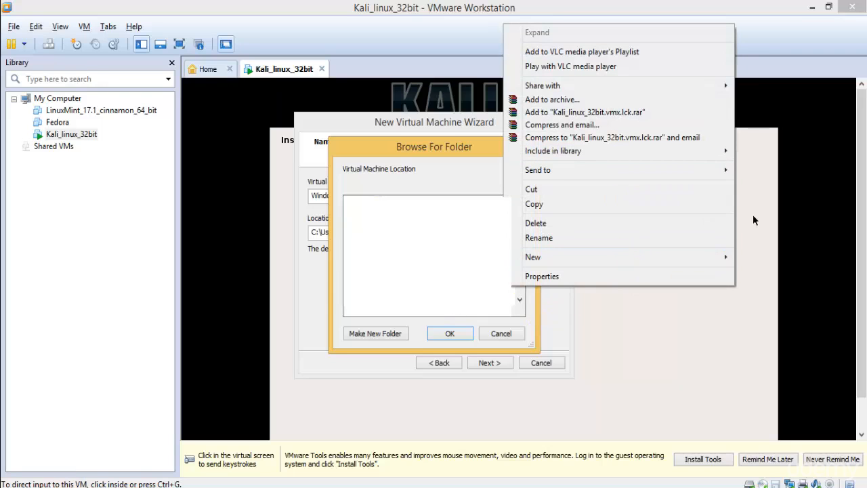
pyautogui.rightClick(413, 229)
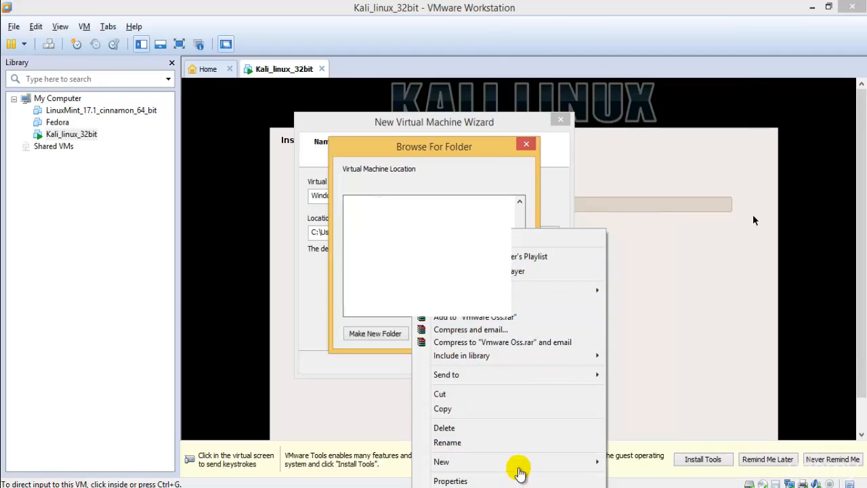
pyautogui.moveTo(519, 462)
pyautogui.click(630, 462)
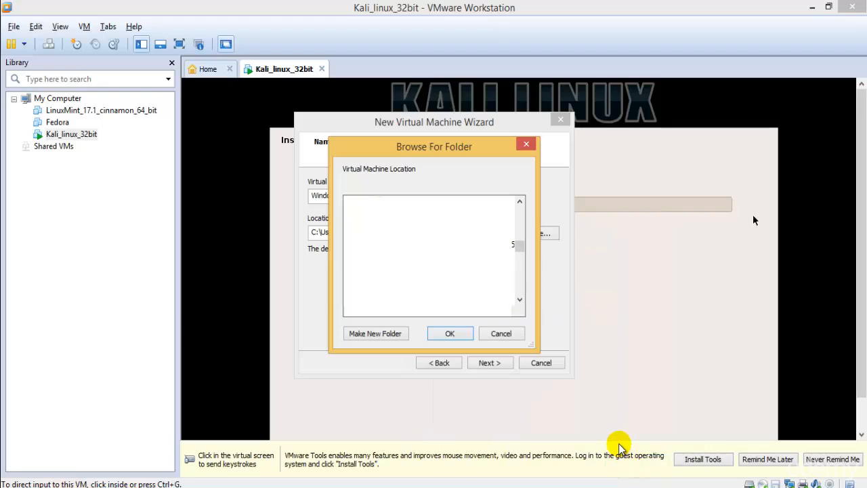
pyautogui.press('Return')
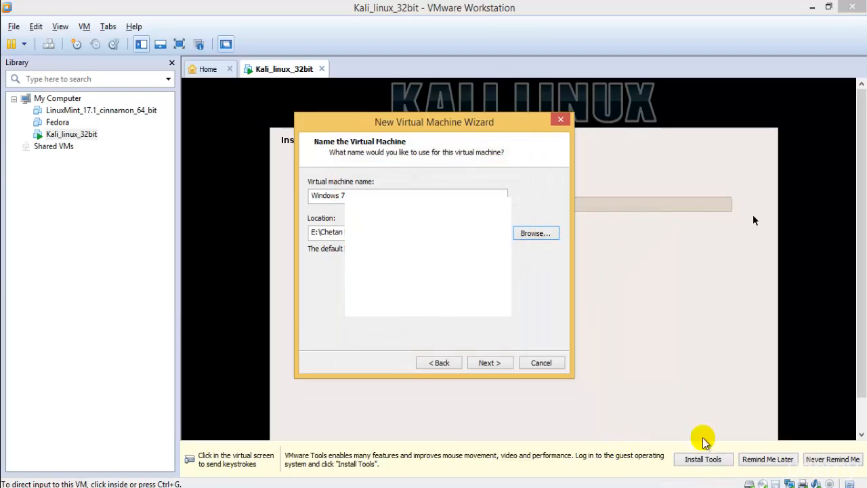
pyautogui.click(502, 363)
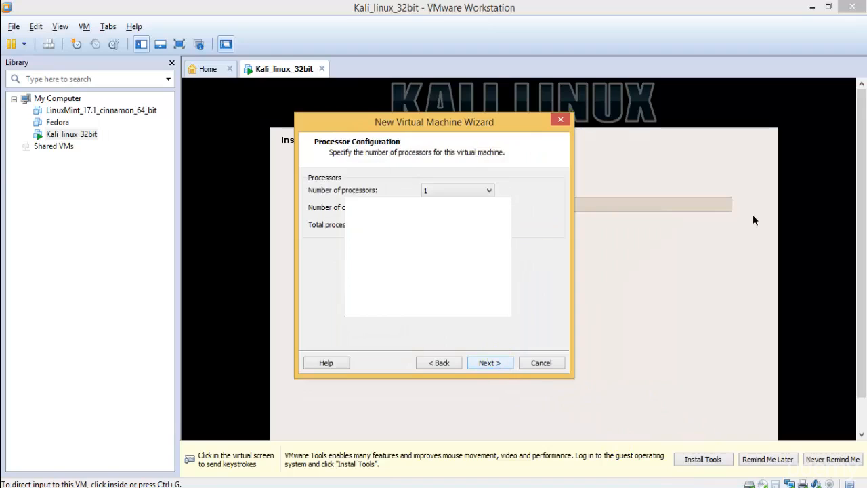
# Set the processor count to 2
pyautogui.click(481, 190)
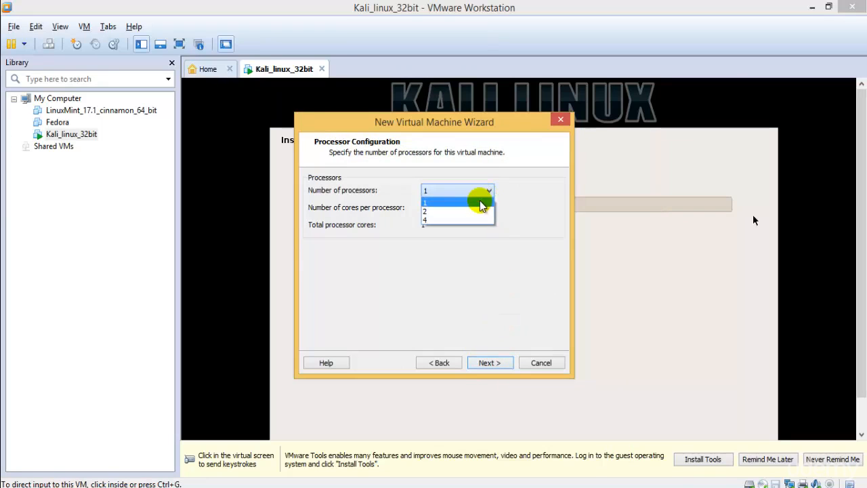
pyautogui.click(482, 215)
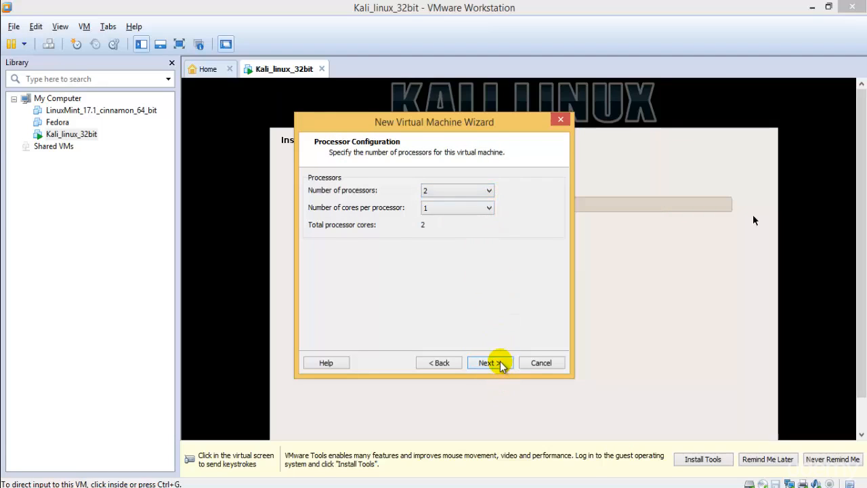
pyautogui.click(500, 362)
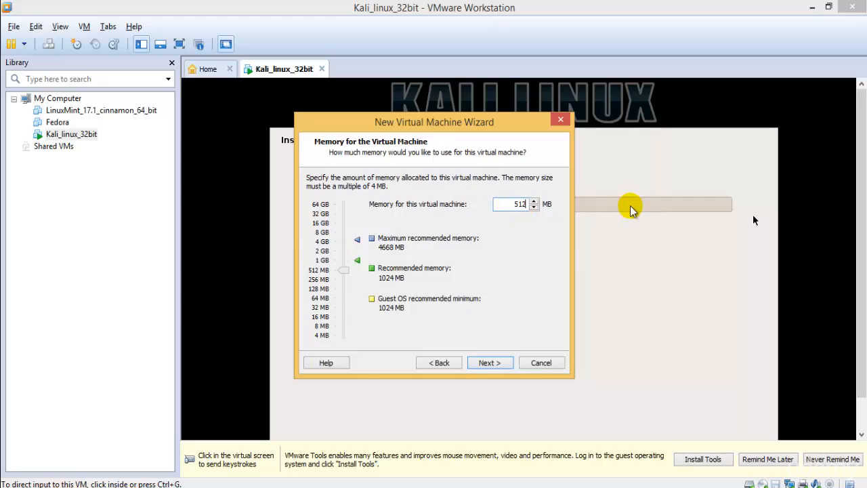
# Keep 512 MB memory, NAT networking and the default controller, creating a new virtual disk
pyautogui.click(488, 363)
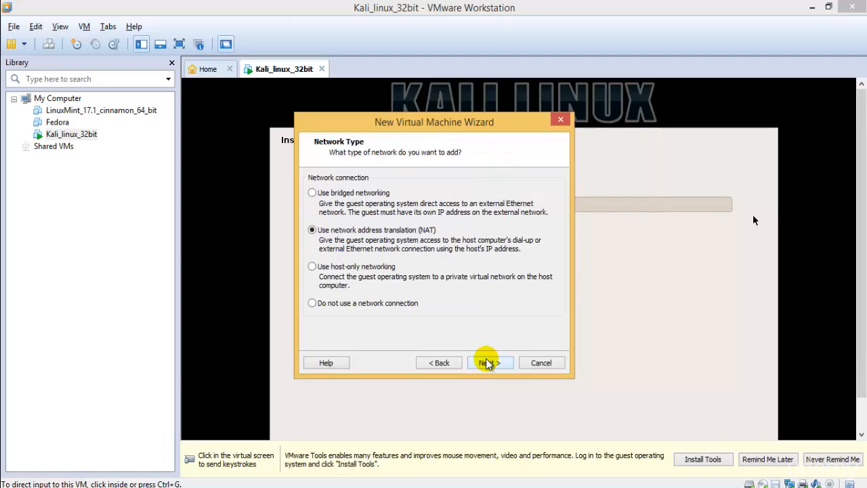
pyautogui.click(488, 363)
pyautogui.click(488, 363)
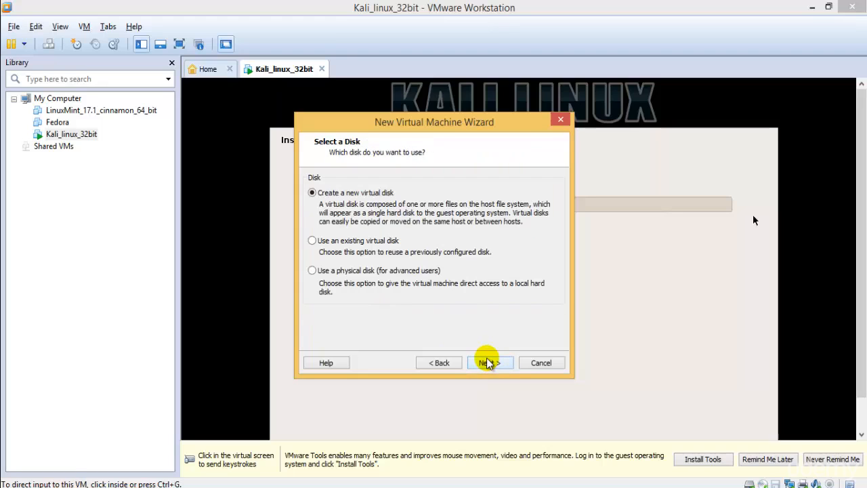
pyautogui.click(488, 363)
# Keep the default disk type and set a 20 GB maximum disk size
pyautogui.click(488, 363)
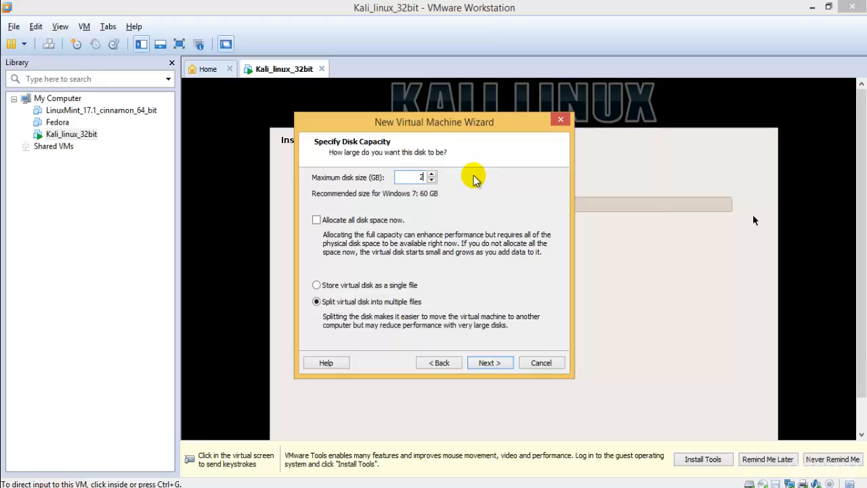
pyautogui.press('Return')
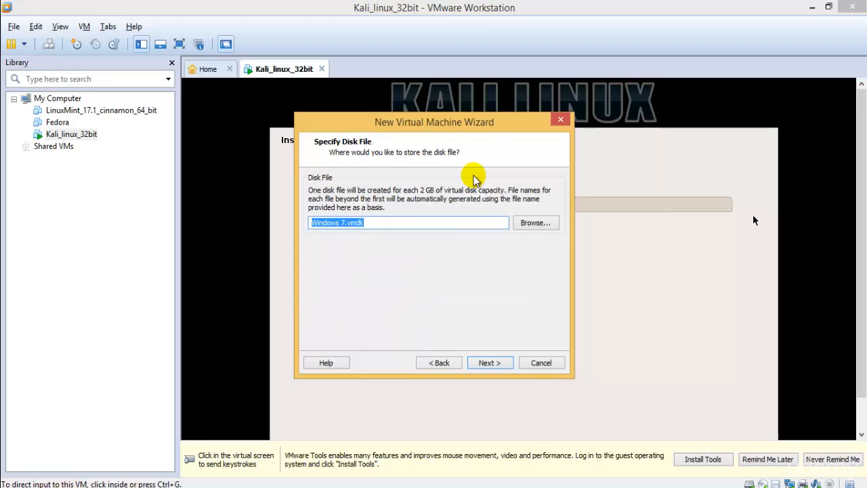
pyautogui.click(437, 361)
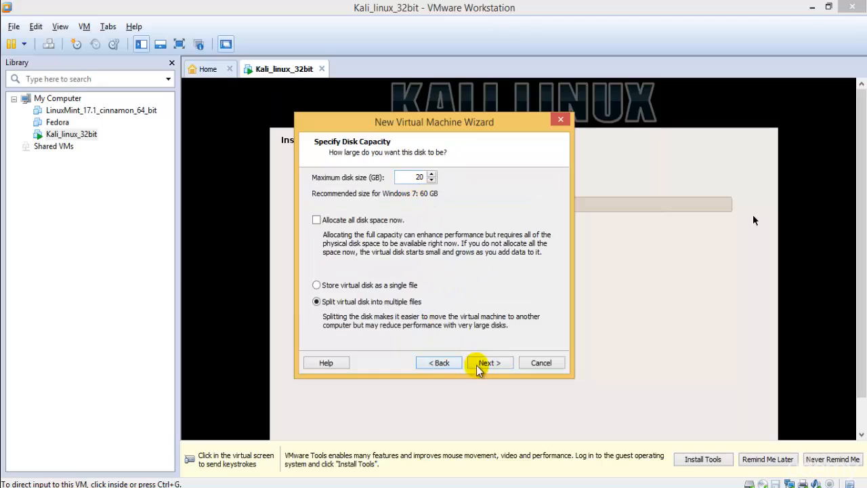
pyautogui.click(498, 364)
pyautogui.click(499, 364)
pyautogui.click(448, 363)
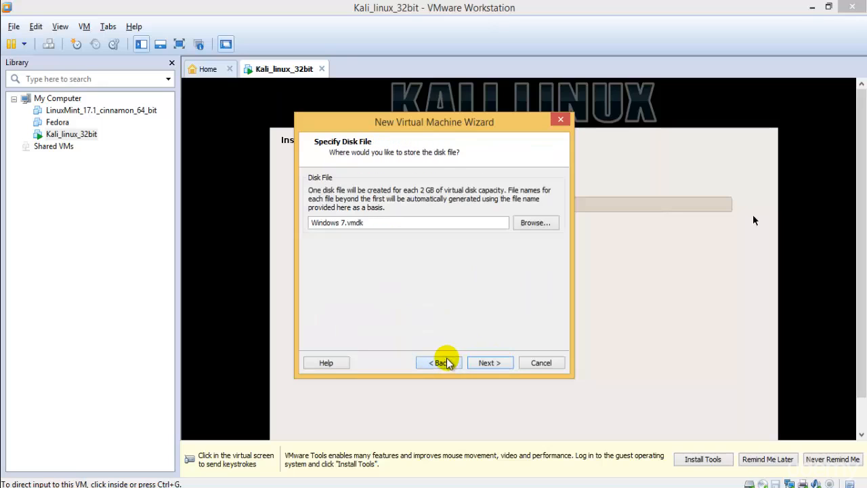
# Save the disk file as Windows 7.vmdk in the Vmware Oss folder on drive E
pyautogui.click(547, 221)
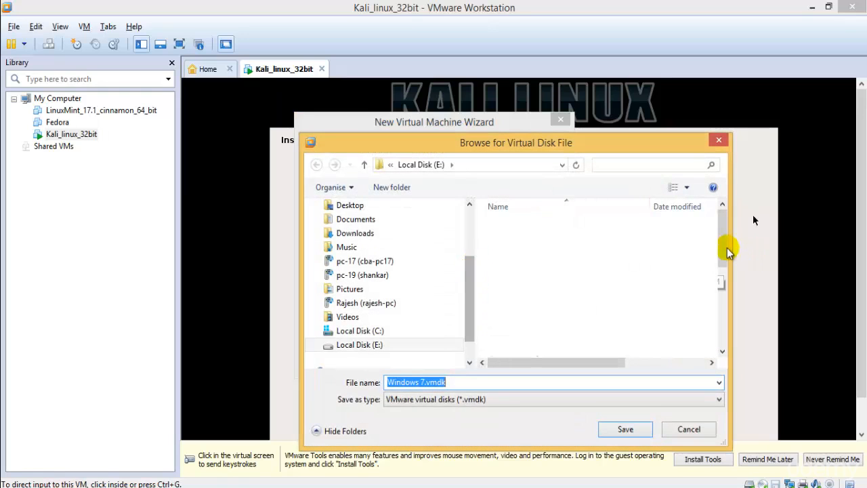
pyautogui.moveTo(724, 263); pyautogui.dragTo(542, 365)
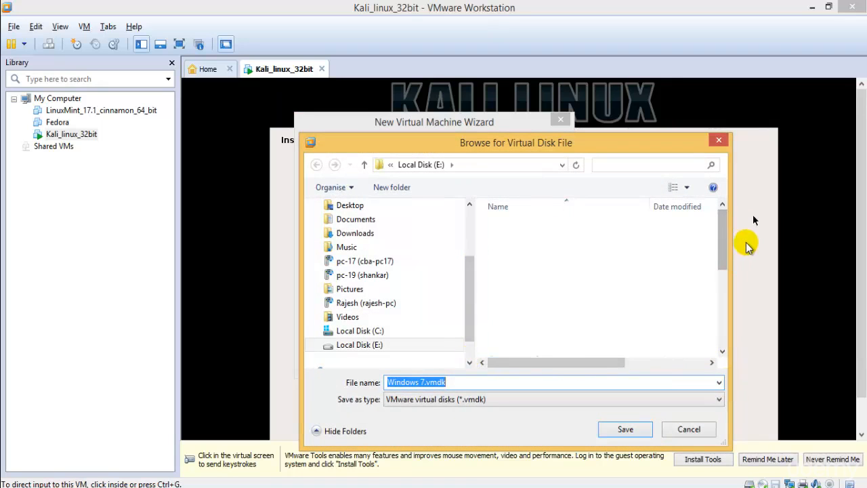
pyautogui.moveTo(726, 262); pyautogui.dragTo(714, 371)
pyautogui.click(511, 350)
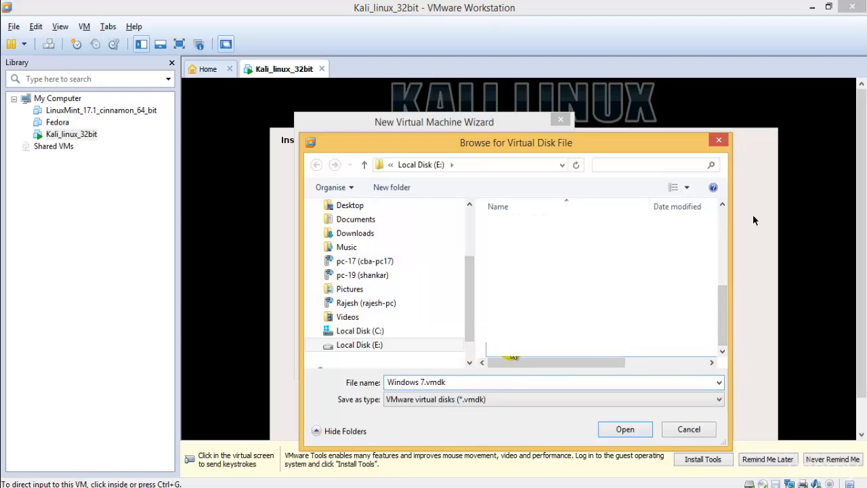
pyautogui.doubleClick(511, 352)
pyautogui.scroll(-1, 513, 349)
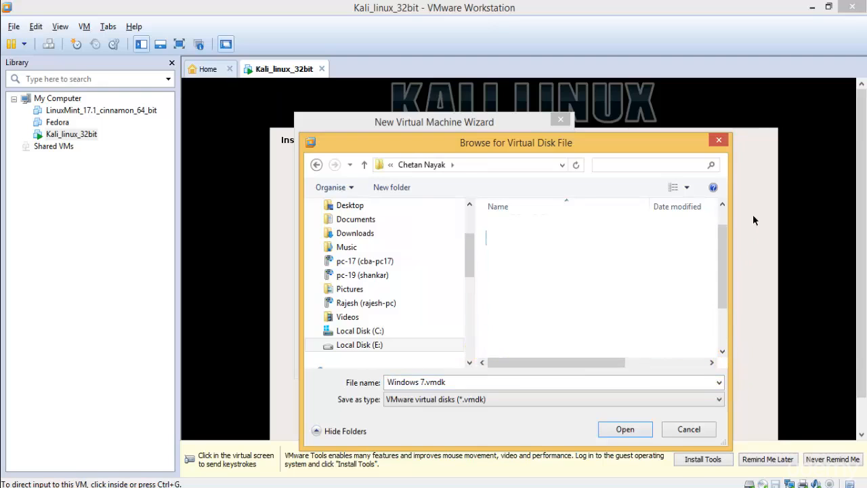
pyautogui.click(624, 430)
# Finish the wizard to create the Windows 7 VM, glance at the Kali_linux_32bit tab, and return
pyautogui.click(493, 364)
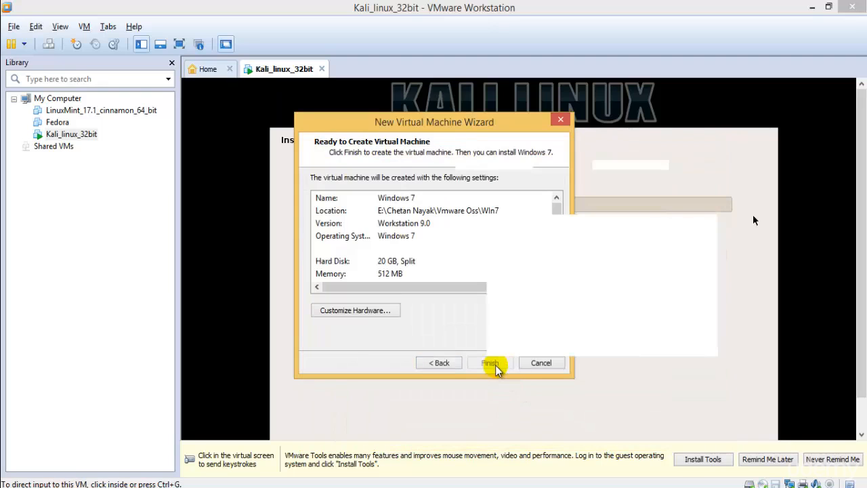
pyautogui.click(492, 364)
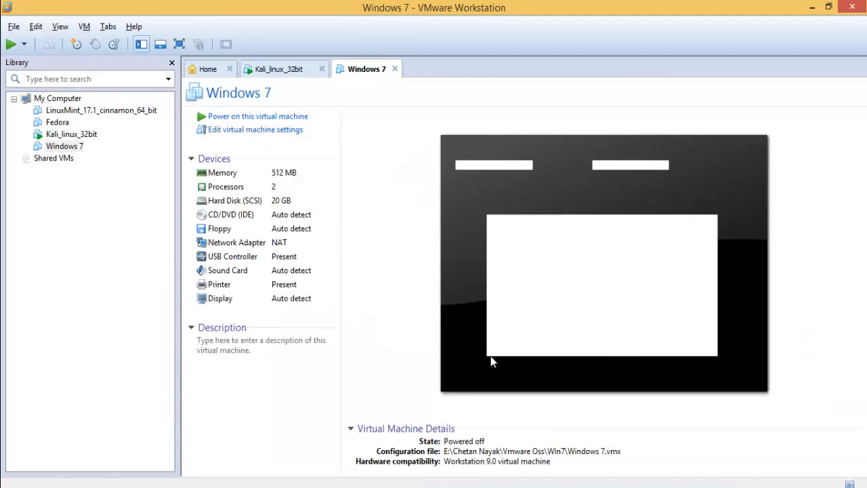
pyautogui.click(271, 69)
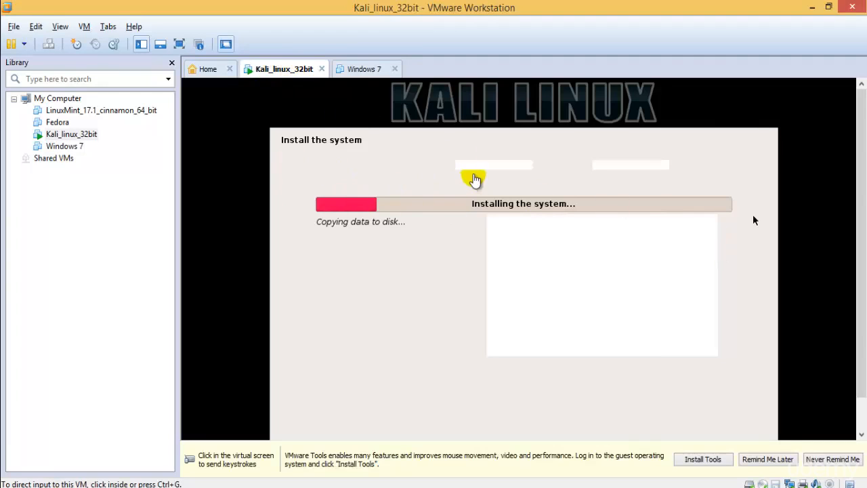
pyautogui.click(366, 69)
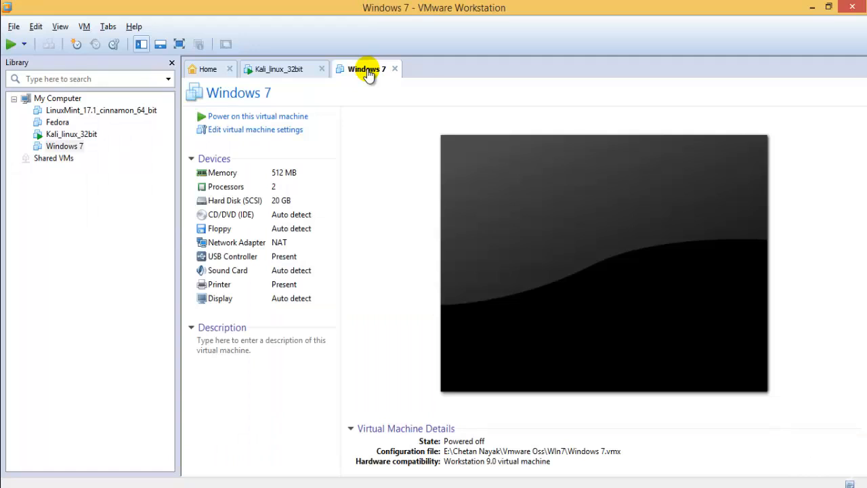
# Set the Windows 7 VM's CD/DVD (IDE) drive to use an ISO image file
pyautogui.click(220, 129)
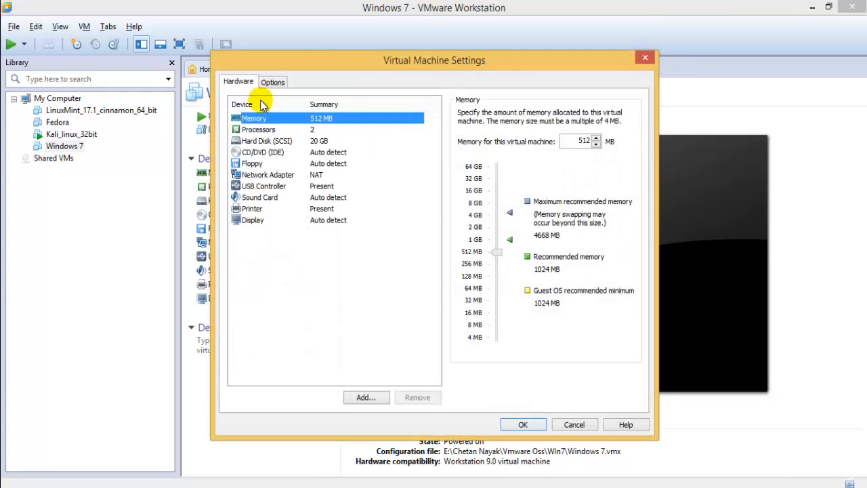
pyautogui.click(271, 152)
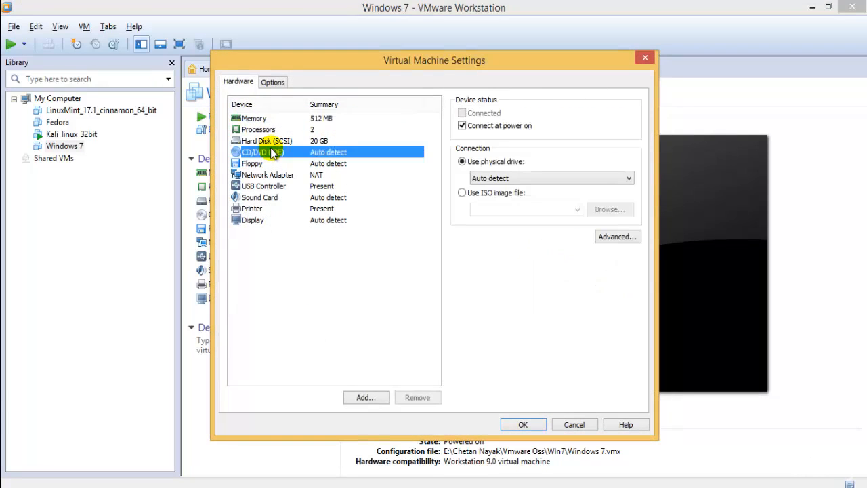
pyautogui.click(499, 193)
pyautogui.click(610, 210)
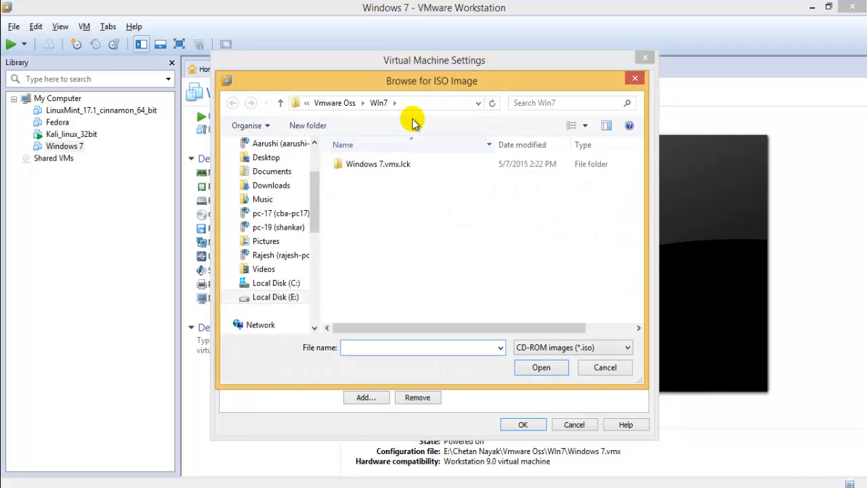
# Pick 'Windows 7 Activated - (11 in1).nrg' from drive E with All files shown, and apply
pyautogui.click(375, 107)
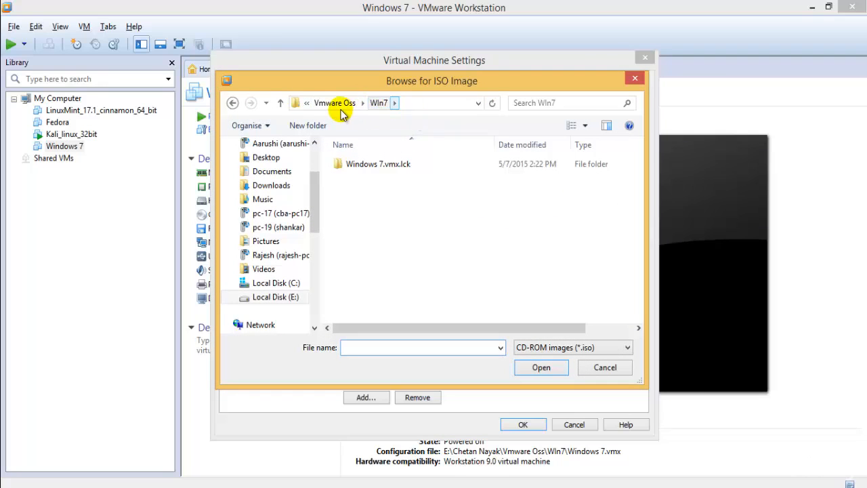
pyautogui.click(339, 107)
pyautogui.click(330, 107)
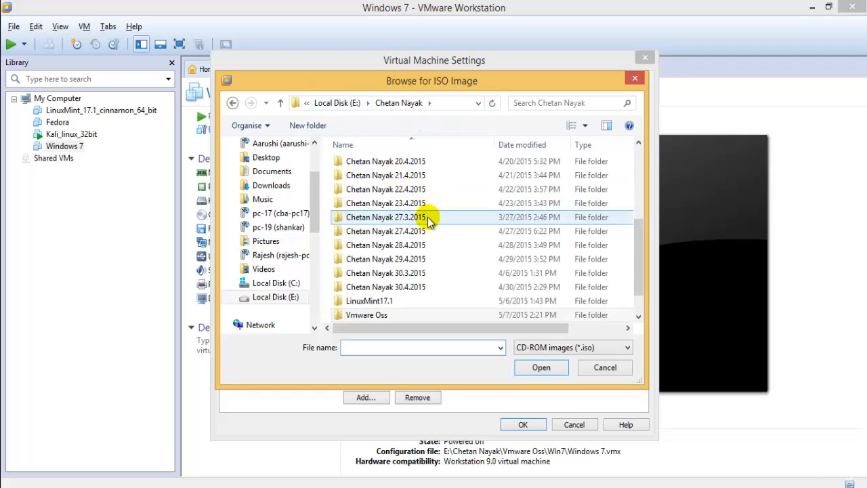
pyautogui.click(549, 348)
pyautogui.click(545, 371)
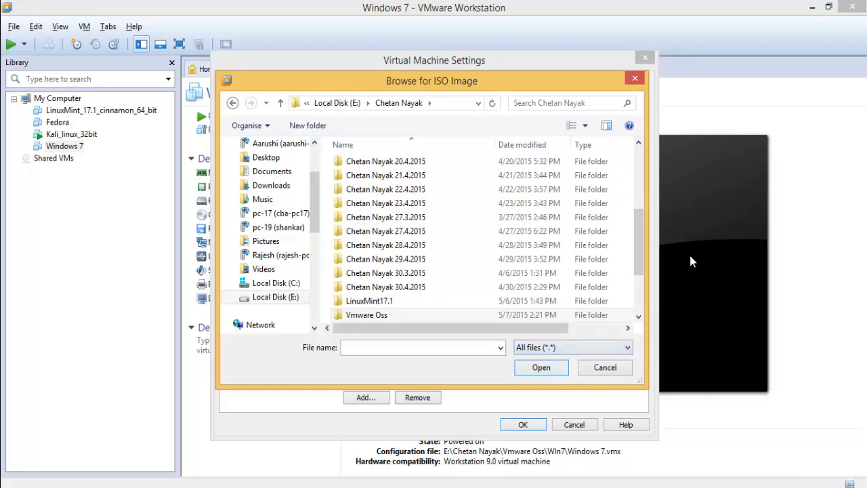
pyautogui.moveTo(639, 262); pyautogui.dragTo(639, 319)
pyautogui.click(437, 316)
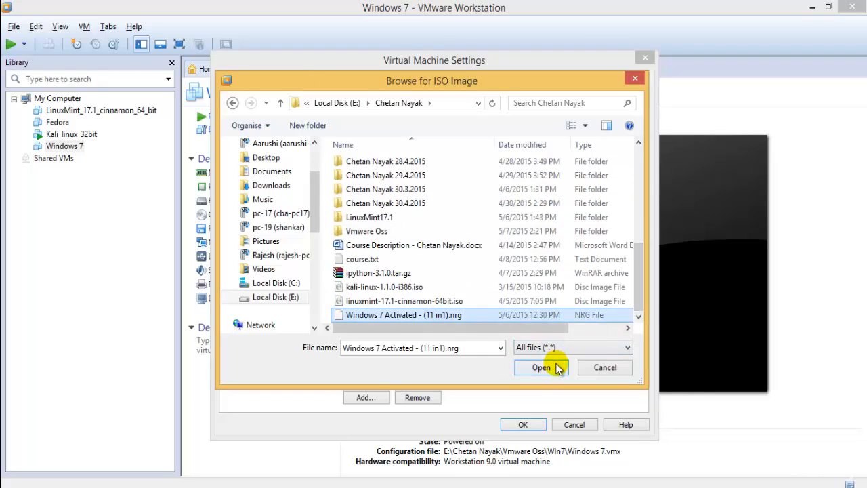
pyautogui.click(542, 367)
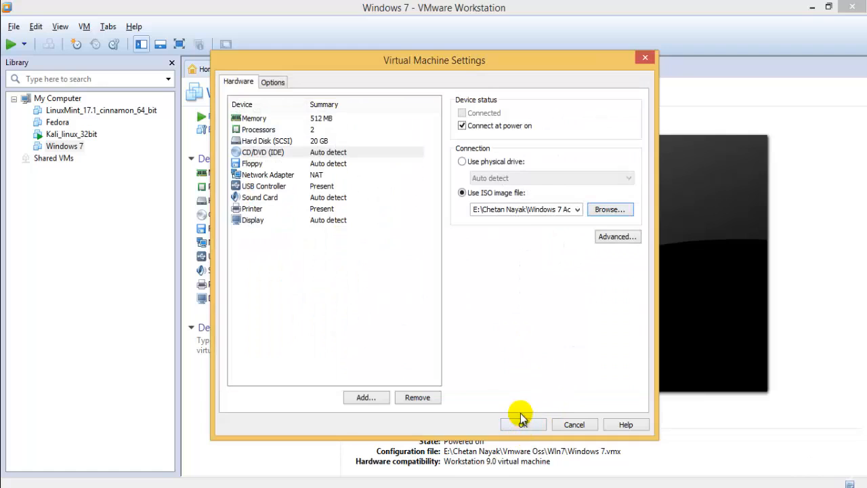
pyautogui.click(519, 422)
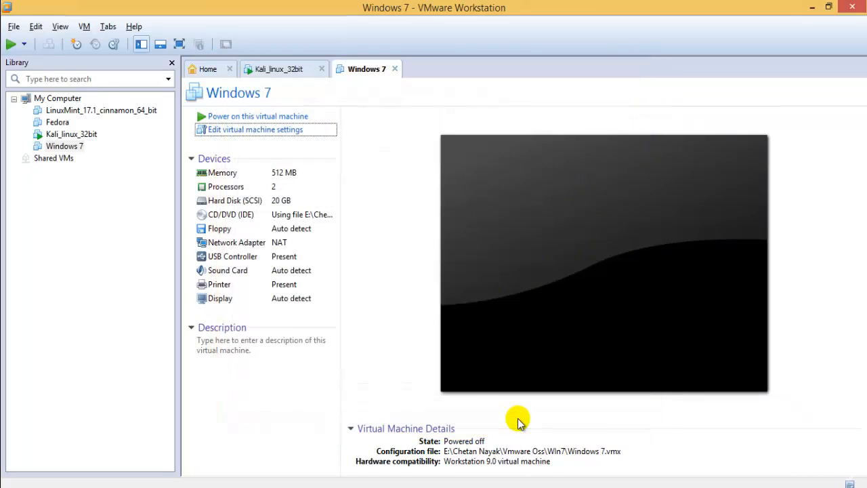
pyautogui.click(287, 114)
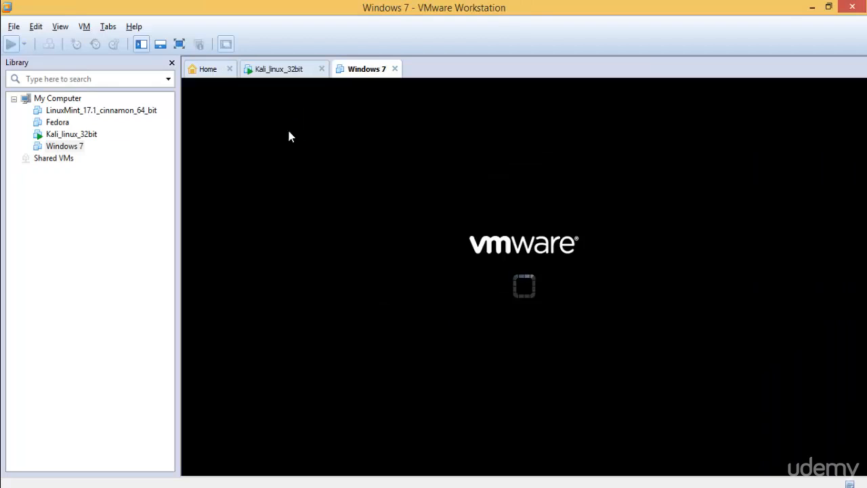
# Watch the Windows 7 VM boot to Starting Windows after dismissing the 'I Finished Installing' notice
pyautogui.click(562, 279)
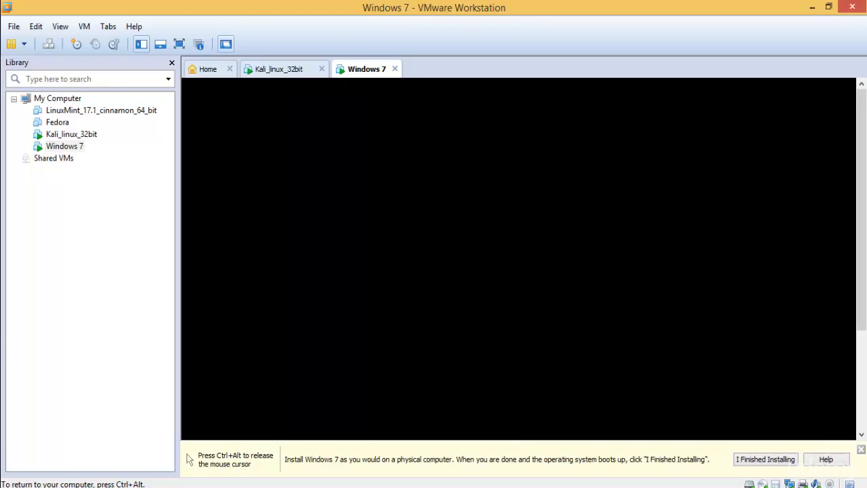
pyautogui.hotkey('ctrl', 'alt')
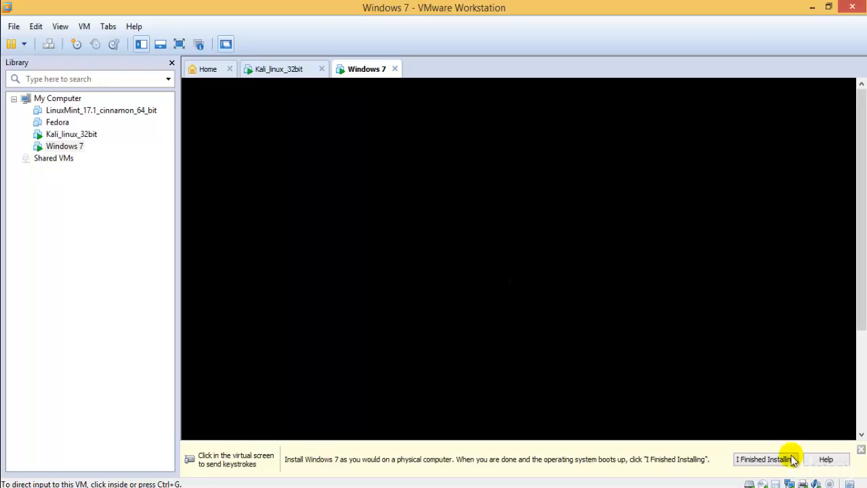
pyautogui.click(768, 461)
pyautogui.moveTo(857, 261)
pyautogui.mouseDown()
pyautogui.moveTo(857, 345)
pyautogui.moveTo(858, 262)
pyautogui.mouseUp()
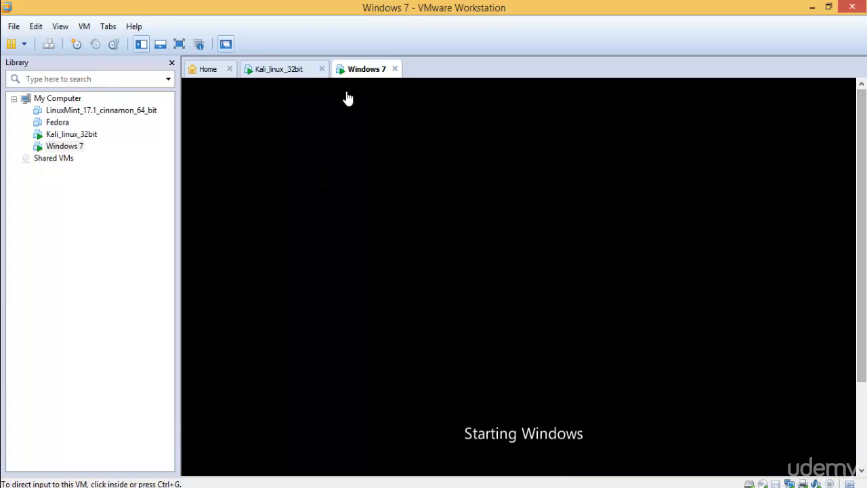
pyautogui.click(284, 68)
pyautogui.click(357, 73)
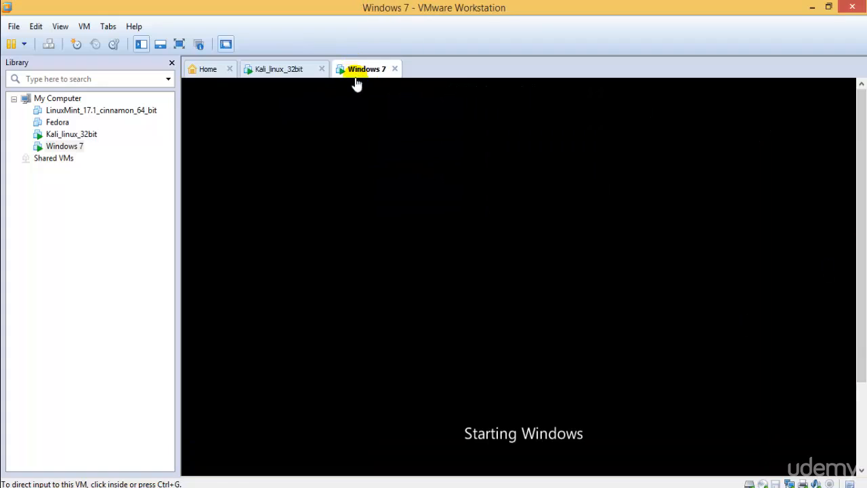
pyautogui.moveTo(863, 200); pyautogui.dragTo(840, 341)
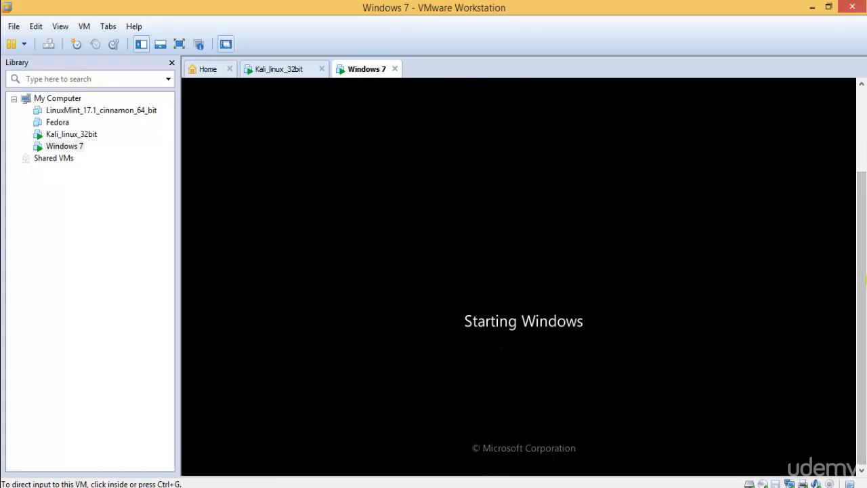